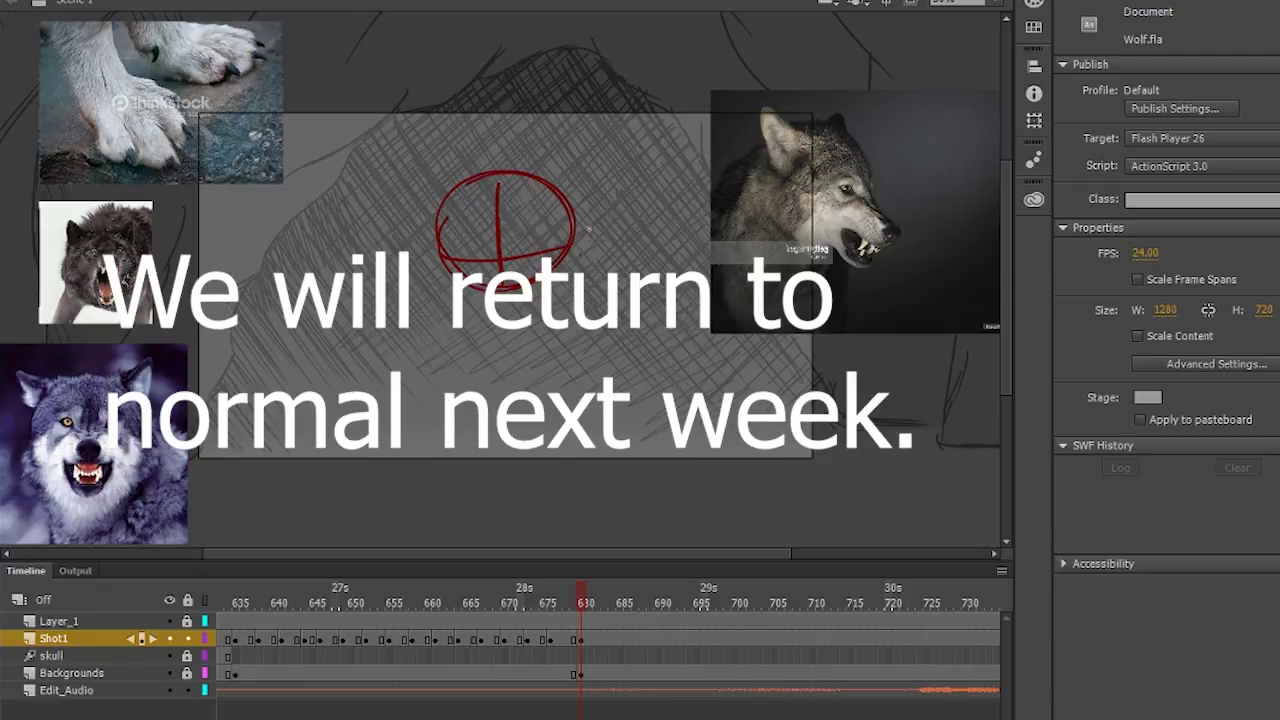
mouse_move(450, 211)
left_mouse_down()
mouse_move(470, 280)
mouse_move(560, 248)
left_mouse_up()
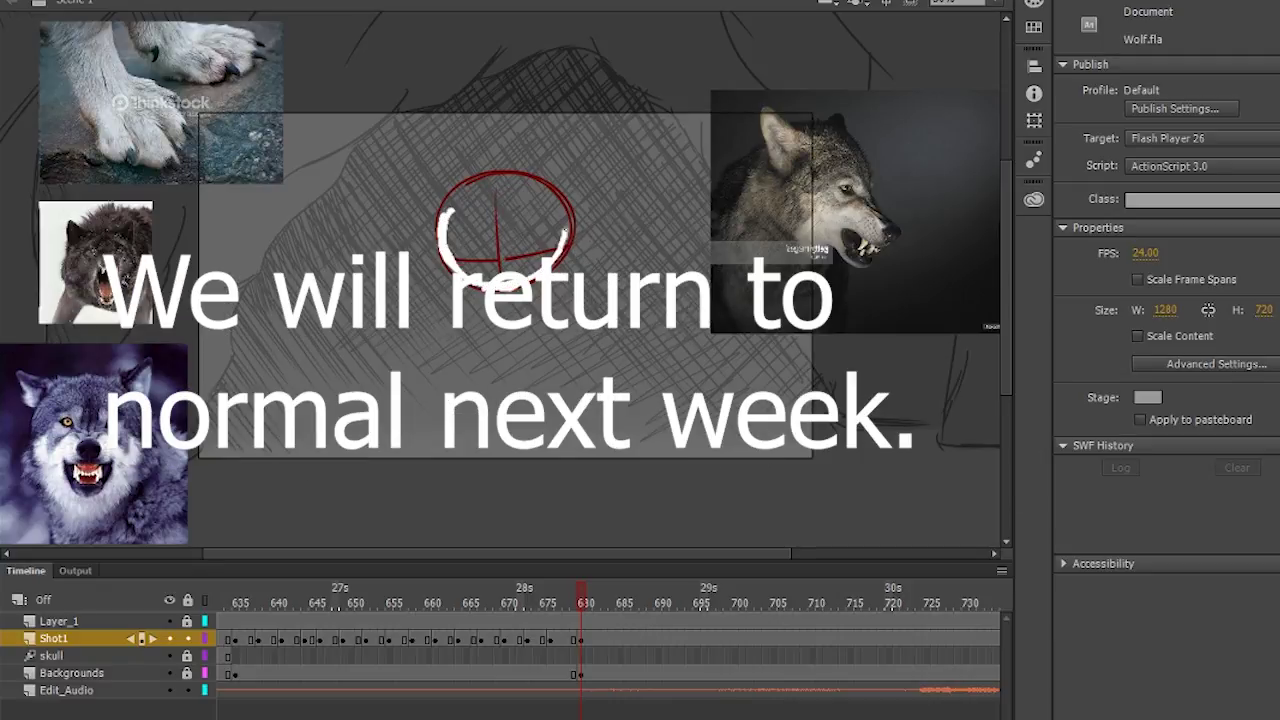
mouse_move(496, 184)
left_mouse_down()
mouse_move(499, 267)
mouse_move(556, 248)
left_mouse_up()
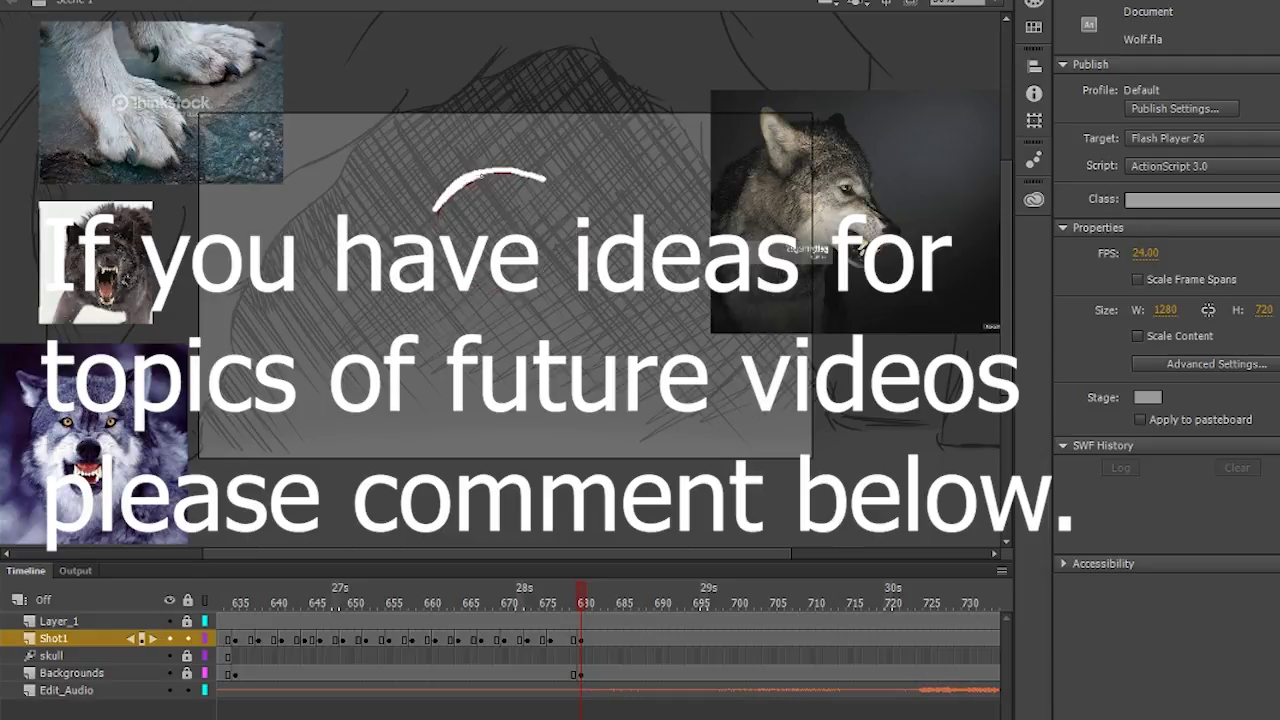
key("b")
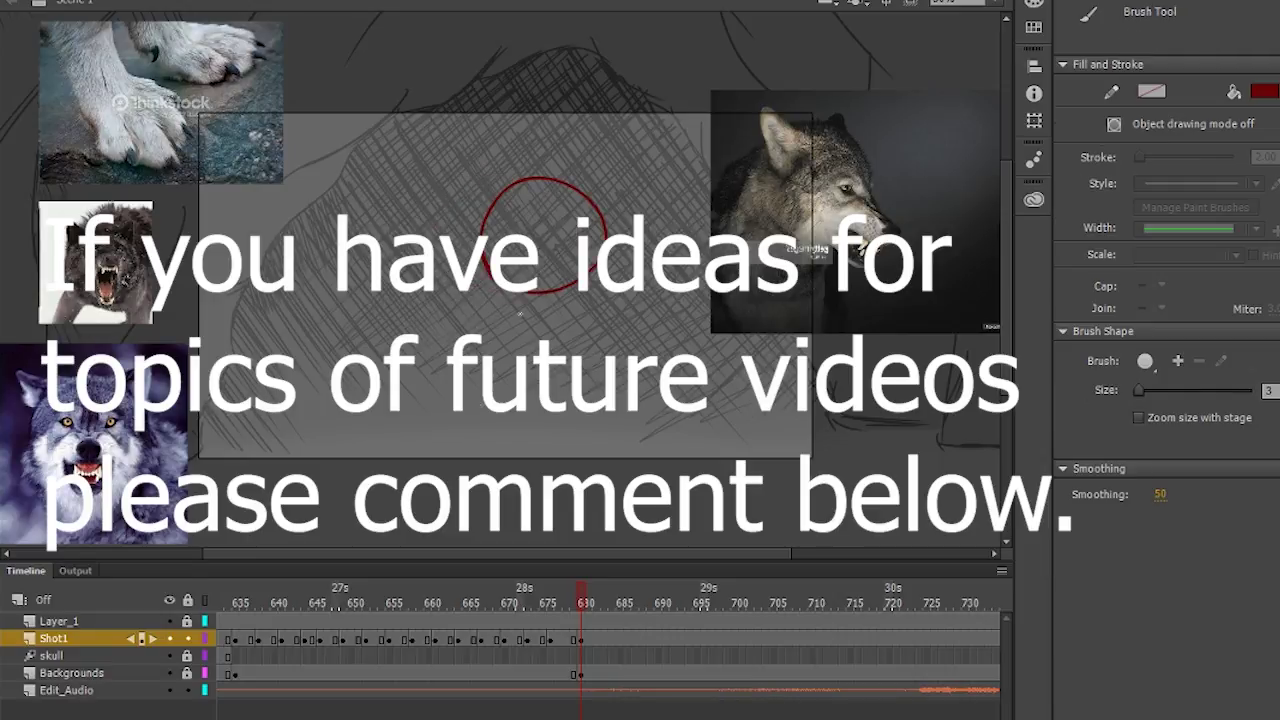
left_click_drag(542, 224, 537, 280)
key("ctrl+z")
key("ctrl+z")
- Set the brush size to 1 and sketch a thin head circle with crossed guide lines and the start of the nose
left_click_drag(1139, 391, 1135, 391)
left_click_drag(505, 195, 466, 284)
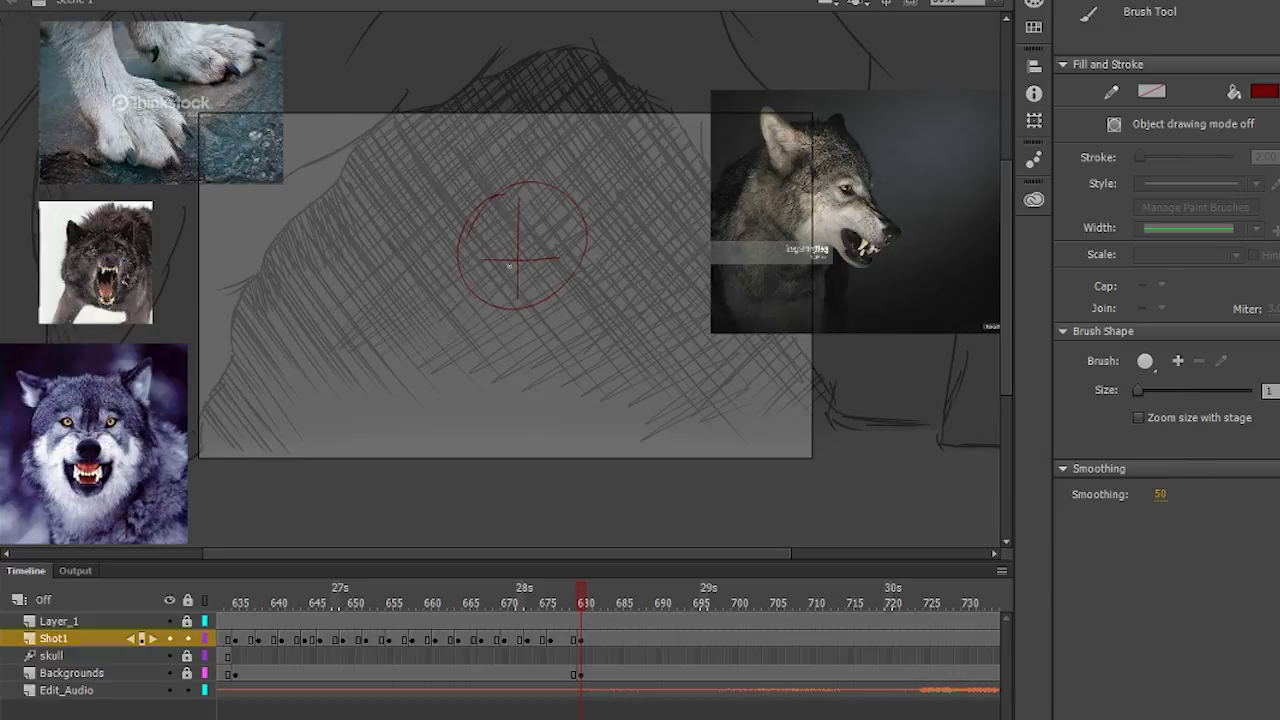
left_click_drag(532, 267, 508, 268)
- Sketch the pointed cheek fur on both sides of the head circle and the muzzle line under the nose
left_click_drag(463, 208, 454, 284)
mouse_move(457, 256)
left_mouse_down()
mouse_move(435, 302)
mouse_move(503, 343)
left_mouse_up()
mouse_move(588, 258)
left_mouse_down()
mouse_move(606, 310)
mouse_move(570, 291)
left_mouse_up()
left_click_drag(586, 308, 563, 334)
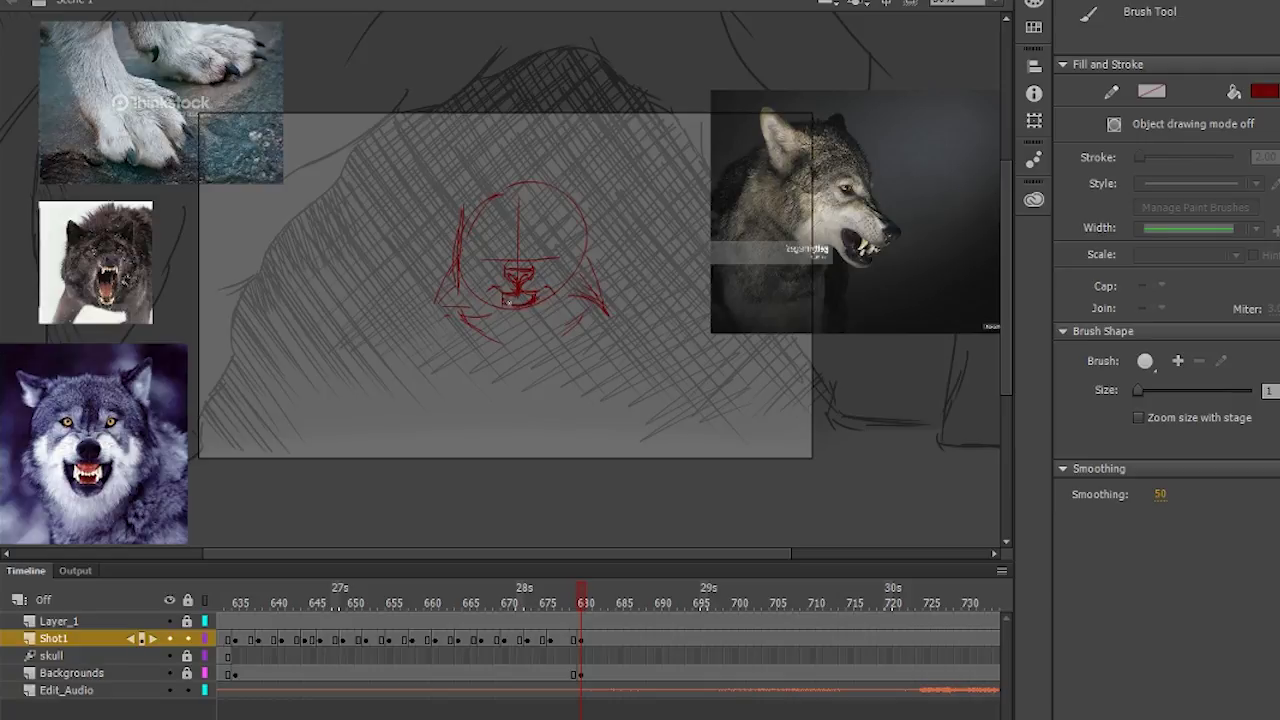
key("v")
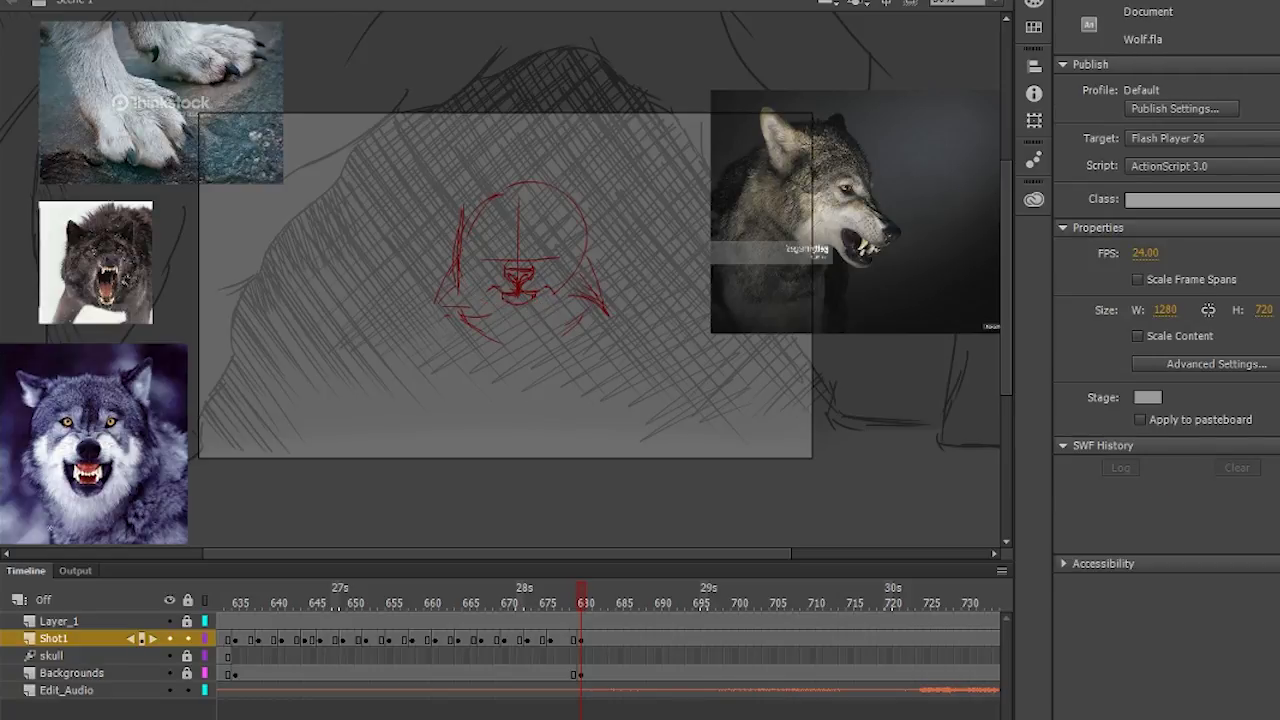
- Undo the last mouth stroke and set the brush size to 1
key("b")
key("ctrl+minus")
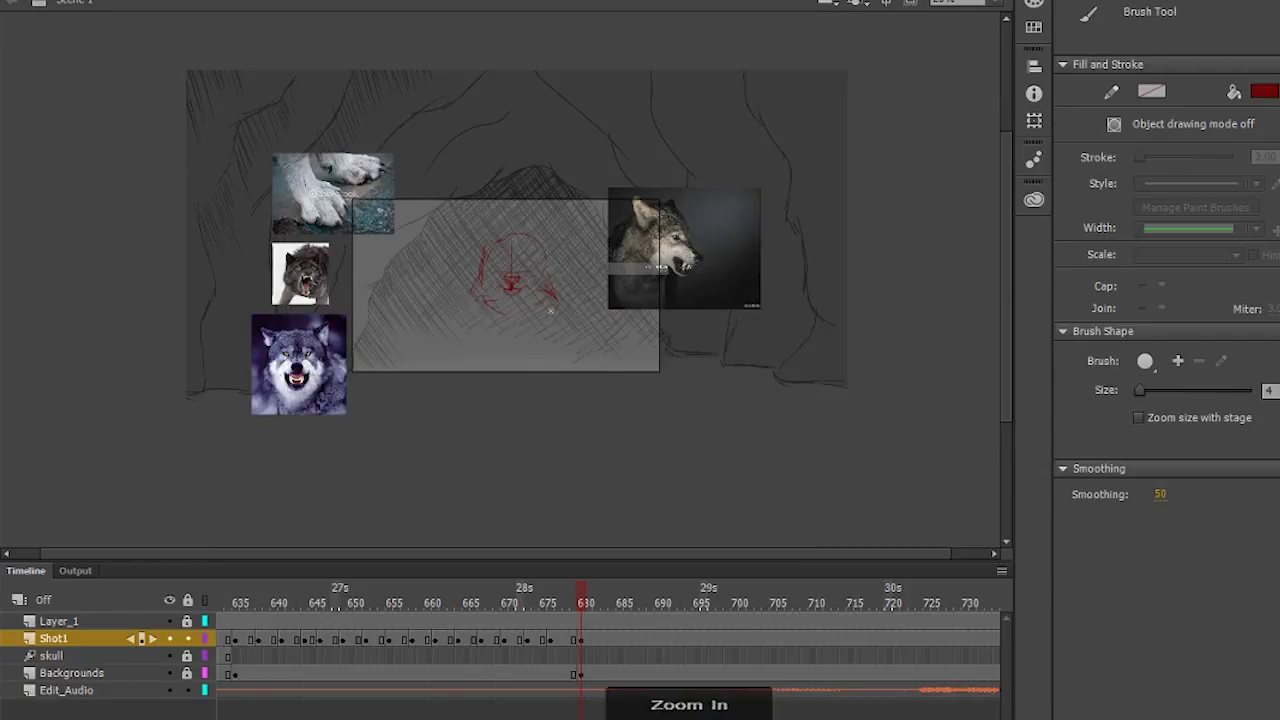
left_click(996, 3)
left_click(985, 126)
left_click(996, 3)
left_click(991, 107)
key("ctrl+equal")
key("ctrl+equal")
key("ctrl+minus")
key("ctrl+minus")
left_click(957, 3)
type("60")
key("Return")
left_click_drag(607, 553, 553, 553)
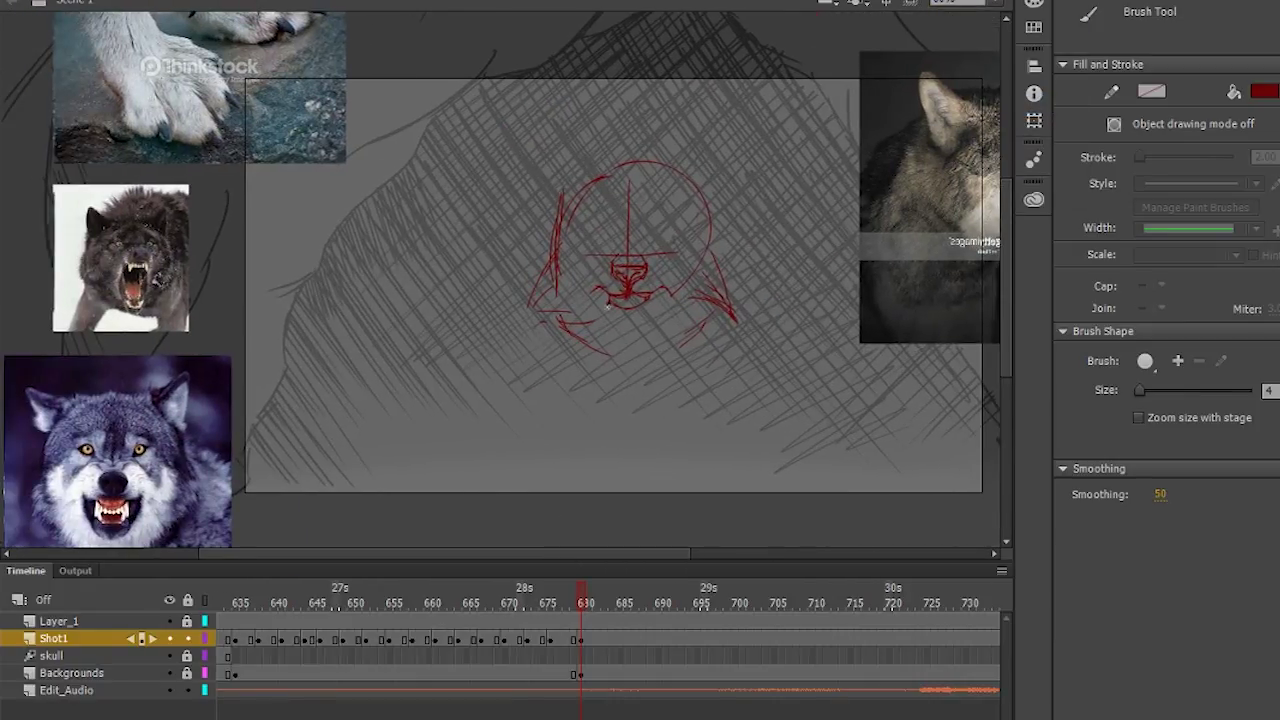
key("ctrl+z")
left_click(1268, 391)
type("1")
key("Return")
- Sketch the wolf's open snarling mouth with long fangs, small teeth and the lower jaw beneath the nose
key("e")
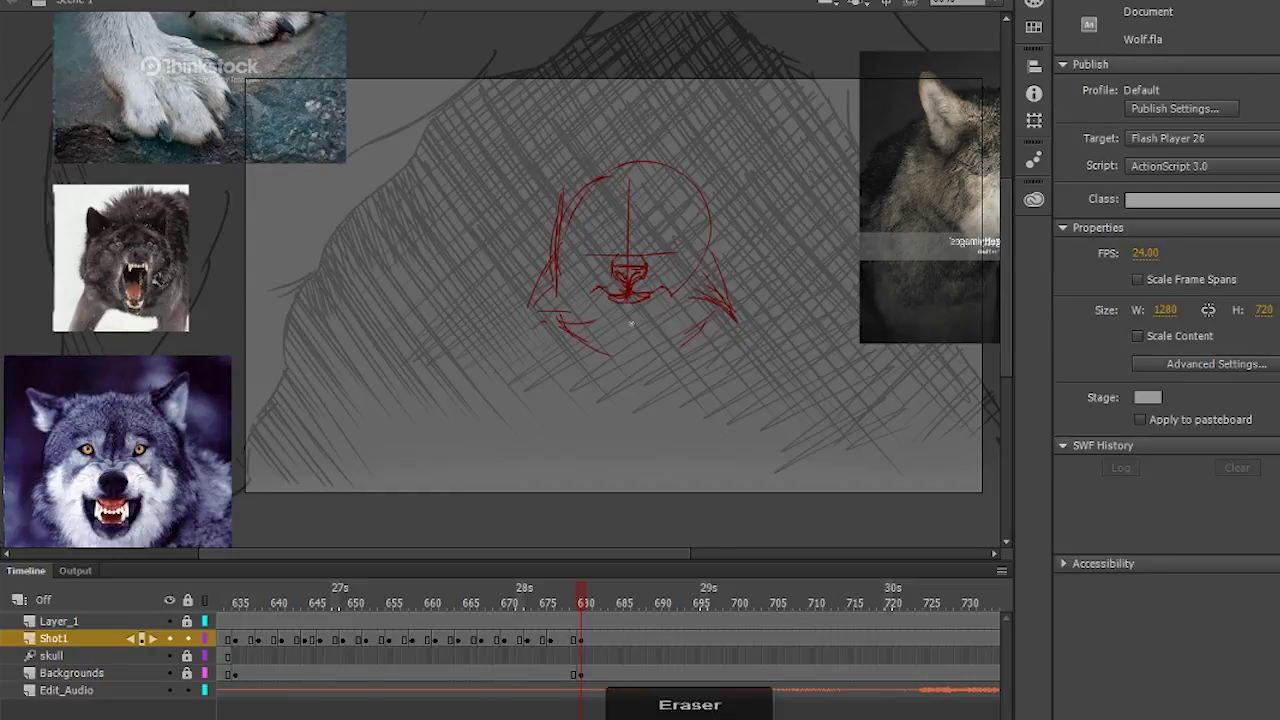
key("b")
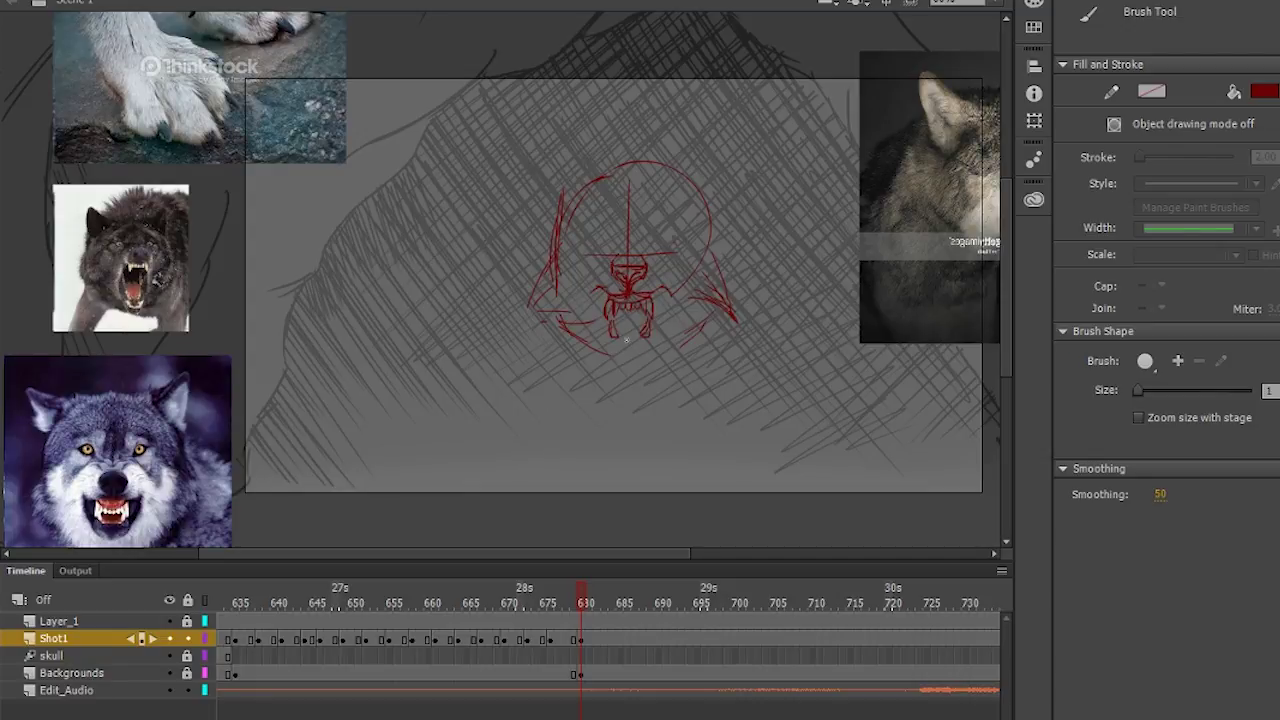
left_click_drag(591, 292, 613, 337)
left_click_drag(592, 295, 605, 328)
mouse_move(664, 293)
left_mouse_down()
mouse_move(655, 326)
mouse_move(657, 306)
mouse_move(640, 318)
left_mouse_up()
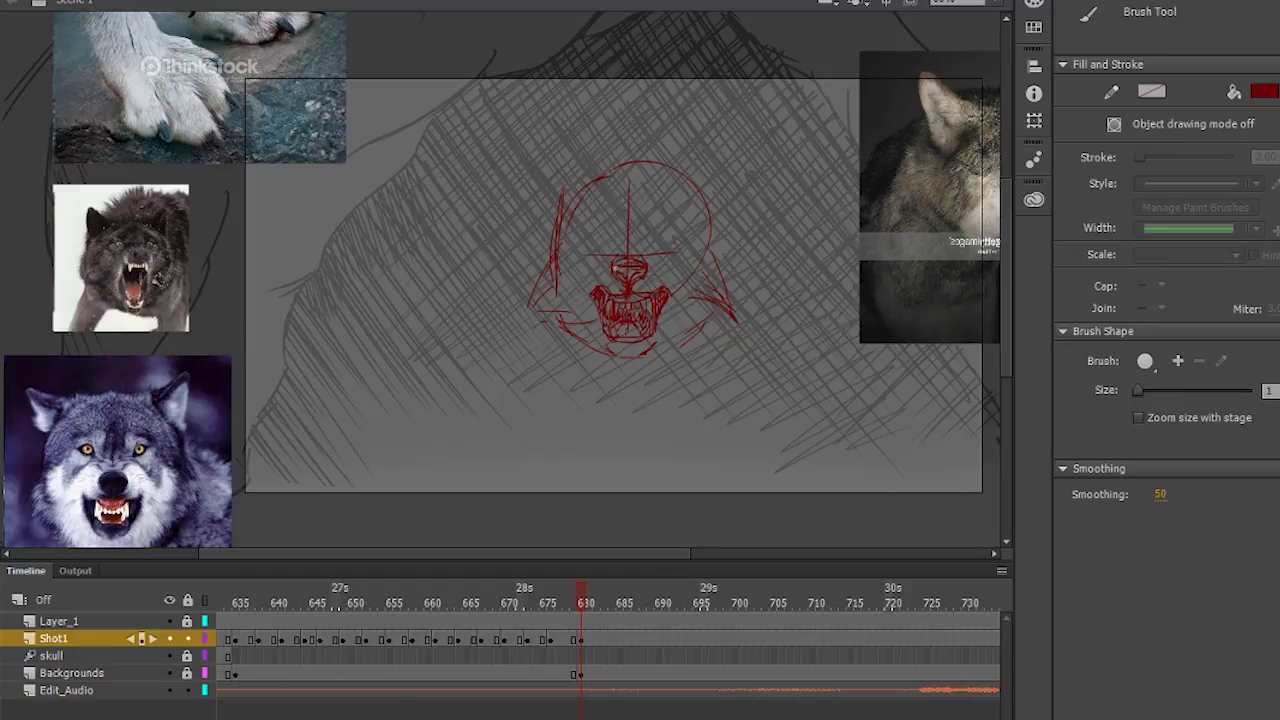
- Sketch fur along the lower cheek and draw the wolf's angry eyes and brow wrinkles
left_click_drag(554, 322, 583, 342)
mouse_move(676, 236)
left_mouse_down()
mouse_move(592, 229)
mouse_move(654, 232)
mouse_move(592, 241)
mouse_move(642, 244)
left_mouse_up()
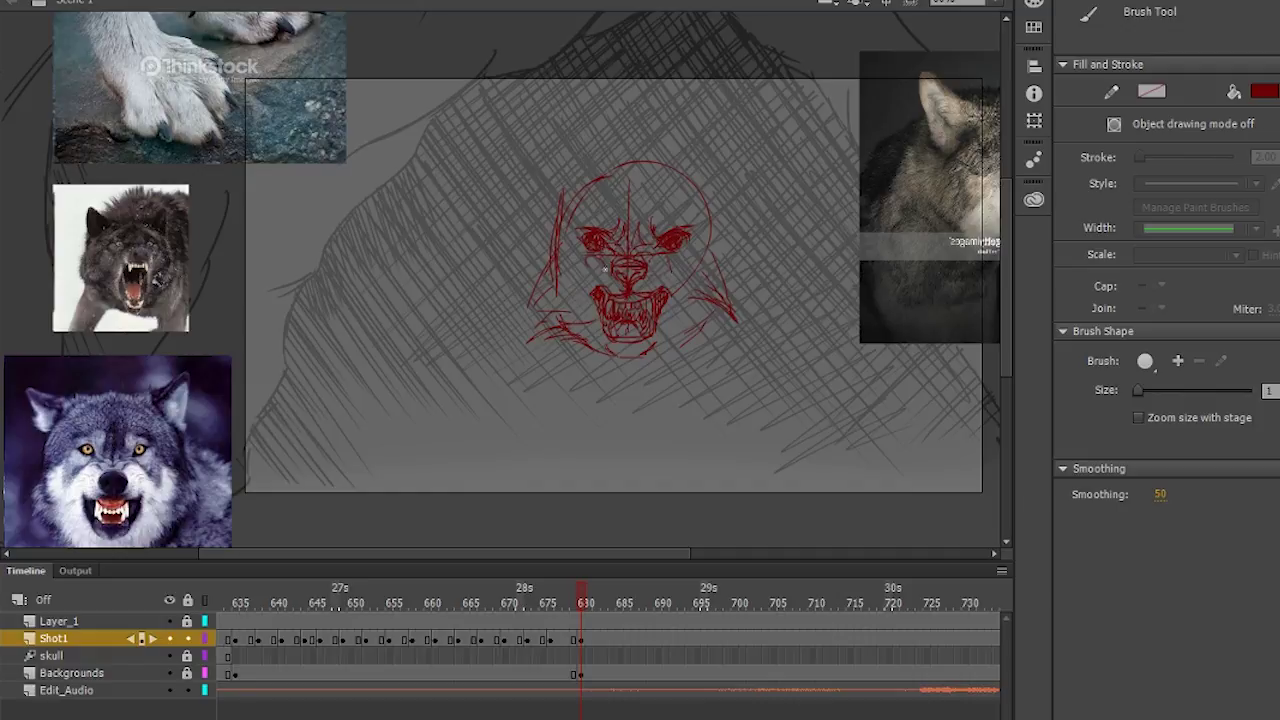
left_click_drag(690, 291, 706, 218)
- Sketch the wolf's two pointed ears and thicken the fur around its cheeks and chin
mouse_move(534, 214)
left_mouse_down()
mouse_move(533, 142)
mouse_move(598, 178)
mouse_move(700, 180)
mouse_move(756, 142)
mouse_move(707, 206)
mouse_move(747, 150)
left_mouse_up()
mouse_move(530, 142)
left_mouse_down()
mouse_move(560, 214)
mouse_move(550, 276)
left_mouse_up()
mouse_move(706, 190)
left_mouse_down()
mouse_move(720, 266)
mouse_move(735, 275)
left_mouse_up()
mouse_move(716, 264)
left_mouse_down()
mouse_move(738, 315)
mouse_move(730, 276)
left_mouse_up()
mouse_move(554, 270)
left_mouse_down()
mouse_move(520, 284)
mouse_move(524, 318)
left_mouse_up()
left_click_drag(566, 338, 604, 356)
left_click_drag(716, 292, 692, 344)
mouse_move(700, 316)
left_mouse_down()
mouse_move(646, 354)
mouse_move(666, 340)
left_mouse_up()
mouse_move(604, 324)
left_mouse_down()
mouse_move(618, 356)
mouse_move(638, 360)
left_mouse_up()
- Sketch the wolf's shoulders, chest and both front legs below the head
left_click_drag(498, 268, 540, 246)
left_click_drag(732, 236, 792, 280)
mouse_move(520, 250)
left_mouse_down()
mouse_move(492, 278)
mouse_move(522, 378)
left_mouse_up()
left_click_drag(748, 326, 738, 376)
left_click_drag(530, 376, 678, 410)
mouse_move(743, 326)
left_mouse_down()
mouse_move(690, 408)
mouse_move(692, 434)
left_mouse_up()
left_click_drag(791, 286, 742, 450)
left_click_drag(688, 408, 670, 487)
left_click_drag(775, 376, 728, 483)
left_click_drag(702, 378, 677, 482)
left_click_drag(748, 434, 737, 503)
left_click_drag(789, 286, 757, 411)
left_click_drag(491, 290, 491, 435)
- Add jagged fur strokes across the chest and reinforce the outer lines of the shoulders and legs
left_click_drag(541, 378, 615, 458)
left_click_drag(604, 421, 618, 468)
left_click_drag(660, 408, 614, 460)
left_click_drag(676, 428, 628, 462)
left_click_drag(544, 386, 567, 452)
left_click_drag(495, 388, 513, 470)
left_click_drag(509, 436, 502, 492)
left_click_drag(532, 254, 487, 366)
left_click_drag(735, 234, 785, 298)
left_click_drag(756, 255, 784, 373)
- Erase the stray lines along the outside of the wolf's shoulders and front leg
key("e")
left_click_drag(528, 241, 482, 308)
left_click_drag(475, 338, 497, 487)
mouse_move(750, 231)
left_mouse_down()
mouse_move(770, 249)
mouse_move(795, 366)
mouse_move(799, 325)
left_mouse_up()
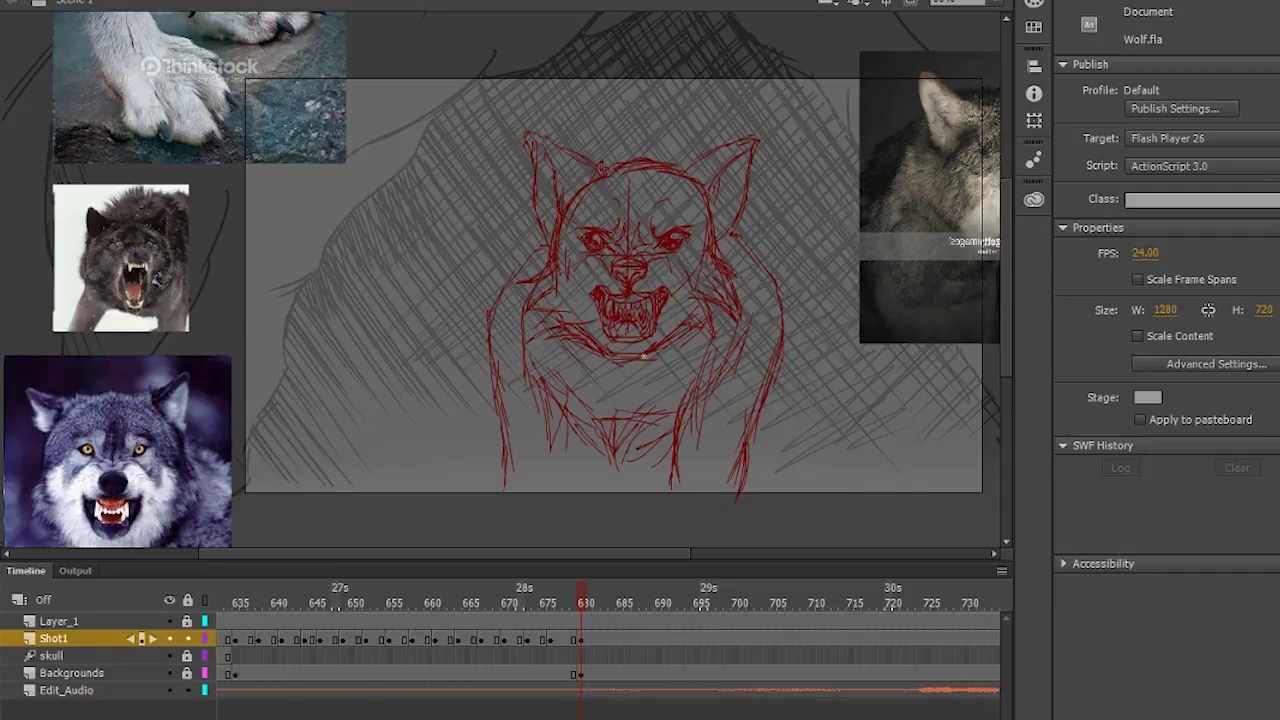
- Insert a blank keyframe near frame 695 on the Shot1 layer and show the previous drawing with onion skinning
left_click(702, 640)
right_click(702, 640)
left_click(808, 266)
left_click(391, 719)
key("b")
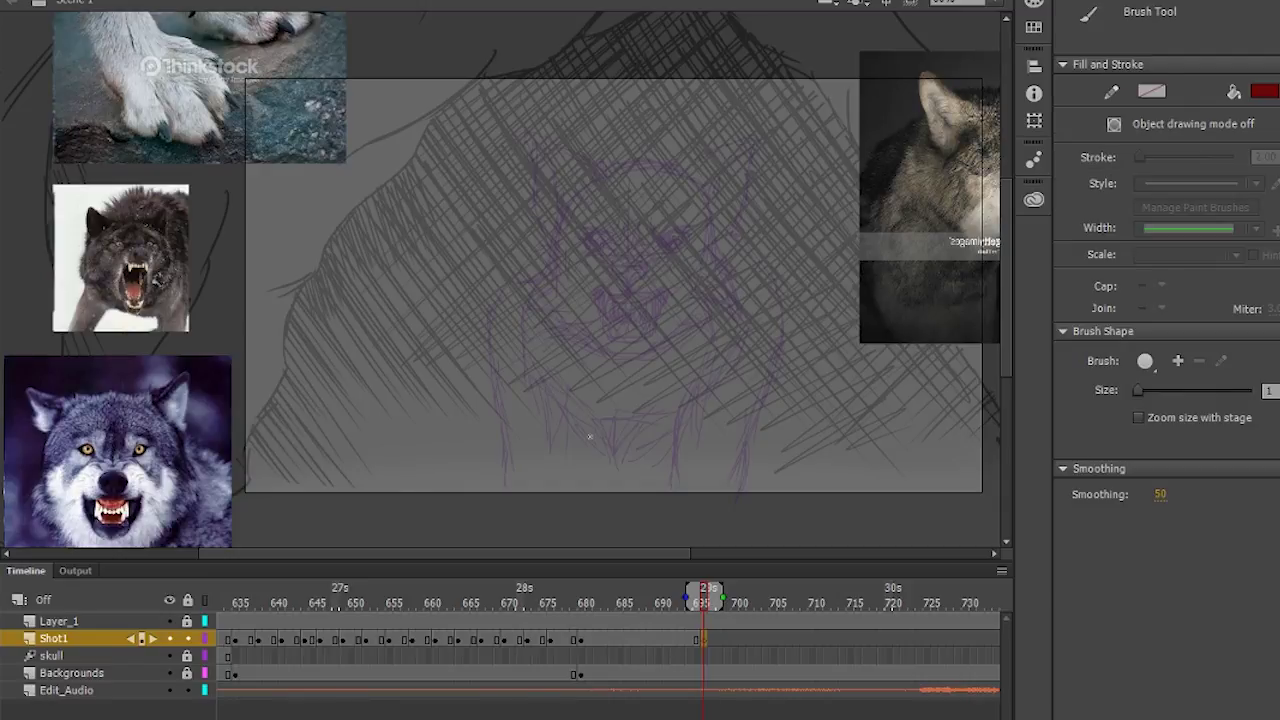
- Sketch a larger head circle over the onion-skinned pose with cheek fur on one side, and clean up the extra lower arc
mouse_move(672, 293)
left_mouse_down()
mouse_move(660, 126)
mouse_move(556, 290)
left_mouse_up()
mouse_move(738, 214)
left_mouse_down()
mouse_move(694, 284)
mouse_move(634, 317)
left_mouse_up()
mouse_move(542, 206)
left_mouse_down()
mouse_move(514, 256)
mouse_move(491, 235)
left_mouse_up()
mouse_move(532, 232)
left_mouse_down()
mouse_move(484, 288)
mouse_move(600, 335)
mouse_move(685, 320)
mouse_move(540, 262)
mouse_move(593, 342)
mouse_move(725, 250)
mouse_move(728, 222)
left_mouse_up()
key("v")
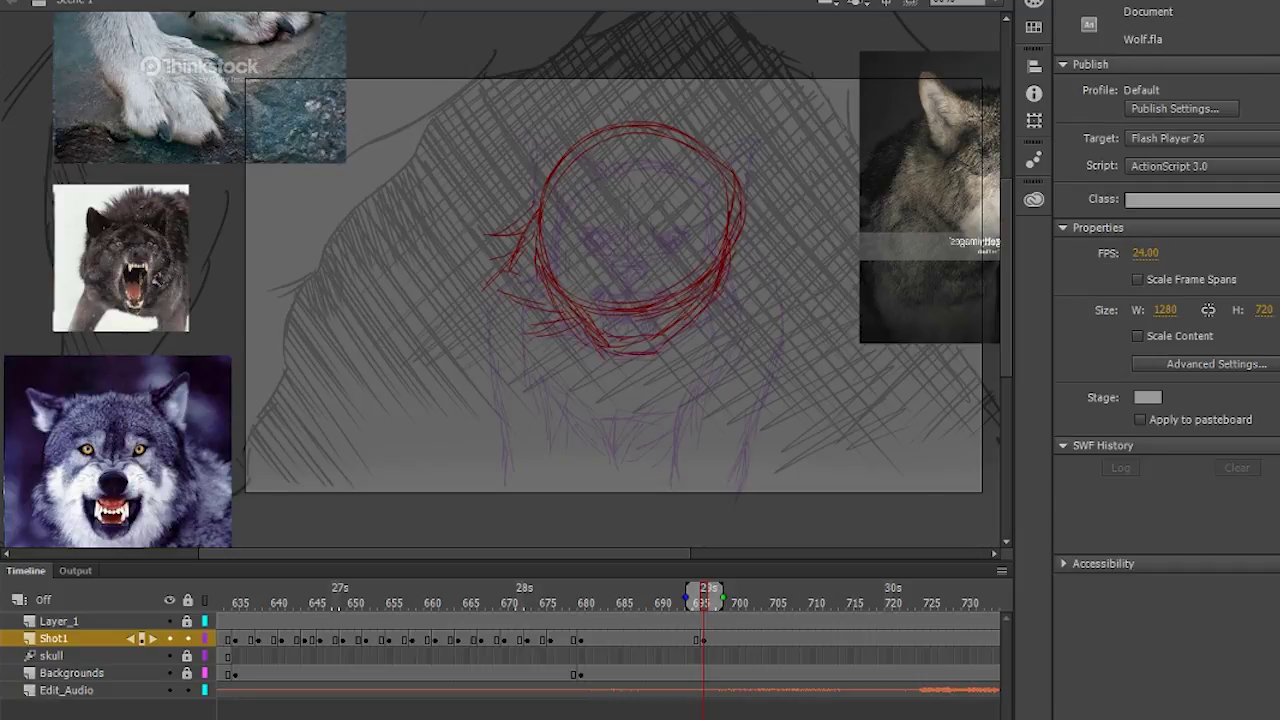
mouse_move(580, 290)
left_mouse_down()
mouse_move(606, 330)
mouse_move(640, 340)
mouse_move(710, 250)
left_mouse_up()
left_click_drag(672, 324, 706, 292)
- Sketch jagged cheek fur on both sides of the enlarged head and along its lower edge
key("b")
mouse_move(737, 240)
left_mouse_down()
mouse_move(754, 316)
mouse_move(733, 290)
left_mouse_up()
mouse_move(735, 292)
left_mouse_down()
mouse_move(732, 338)
mouse_move(674, 342)
left_mouse_up()
mouse_move(682, 341)
left_mouse_down()
mouse_move(726, 359)
mouse_move(753, 302)
left_mouse_up()
mouse_move(528, 262)
left_mouse_down()
mouse_move(486, 309)
mouse_move(532, 292)
left_mouse_up()
left_click_drag(508, 322, 558, 306)
left_click_drag(546, 337, 606, 350)
- Draw the vertical and curved horizontal guide lines on the enlarged head and sketch the nose at their crossing
left_click_drag(642, 157, 634, 353)
left_click_drag(570, 262, 700, 264)
mouse_move(558, 272)
left_mouse_down()
mouse_move(710, 282)
mouse_move(571, 270)
mouse_move(640, 262)
left_mouse_up()
key("e")
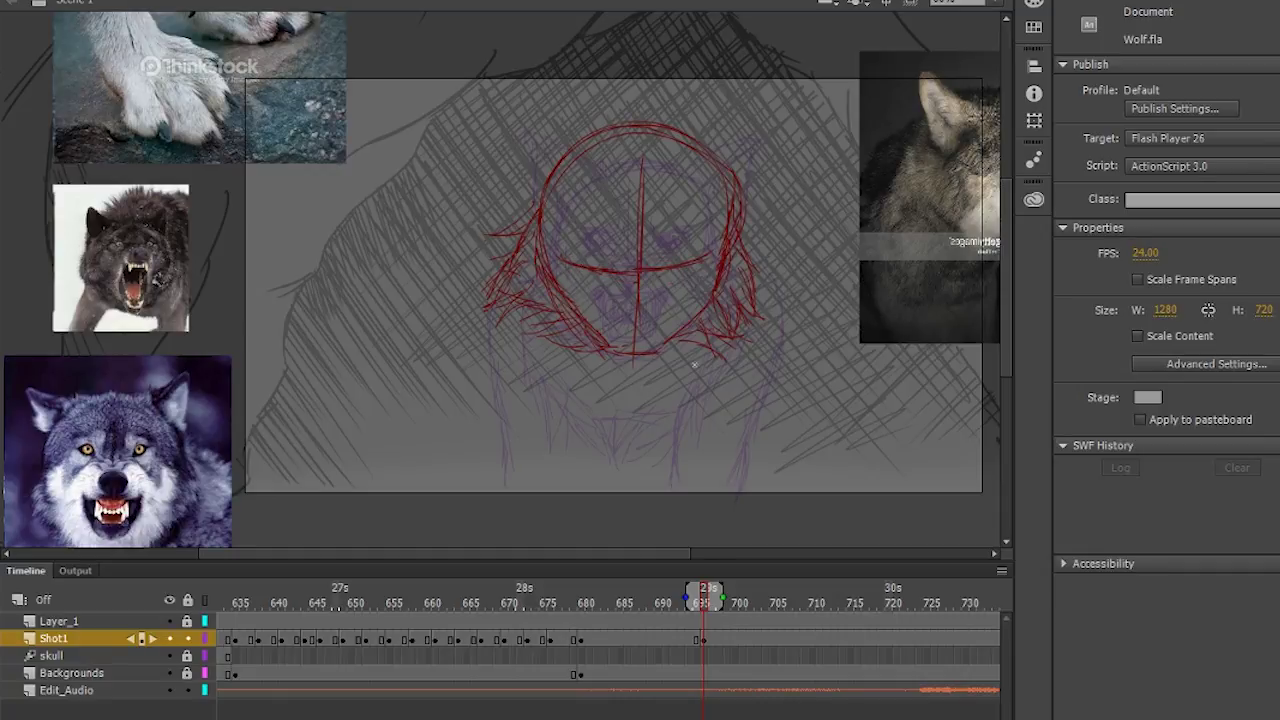
key("b")
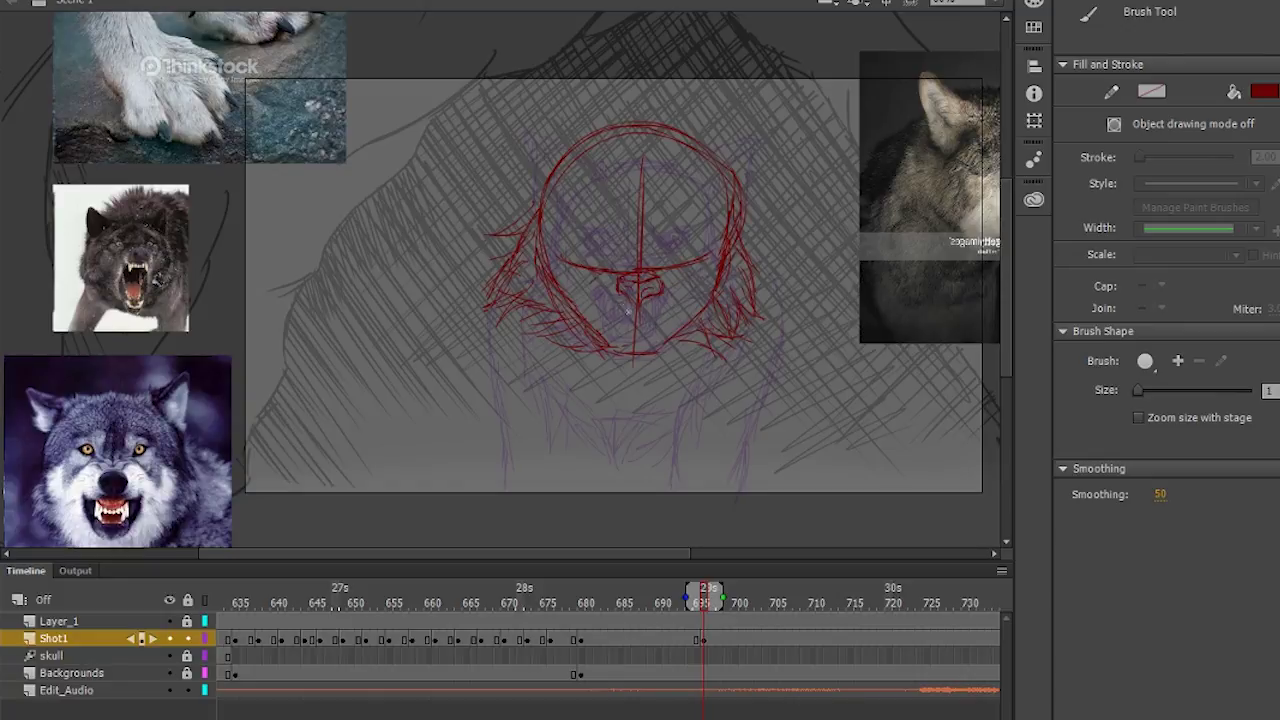
- Sketch the enlarged head's snarling mouth with fangs, small teeth and raised lip corners
mouse_move(587, 289)
left_mouse_down()
mouse_move(680, 300)
mouse_move(622, 334)
mouse_move(662, 318)
left_mouse_up()
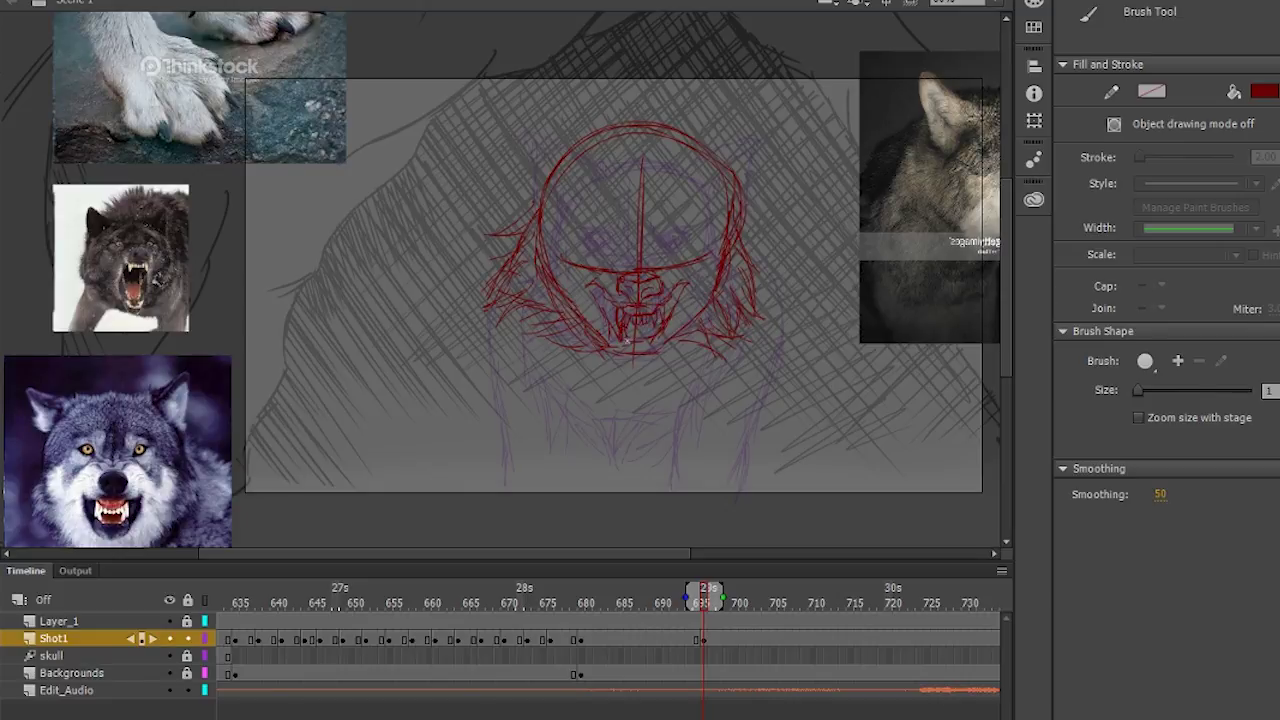
left_click_drag(589, 289, 613, 326)
left_click_drag(666, 318, 686, 286)
- Sketch the angry eye and brow on the right half of the enlarged face
left_click_drag(654, 218, 716, 214)
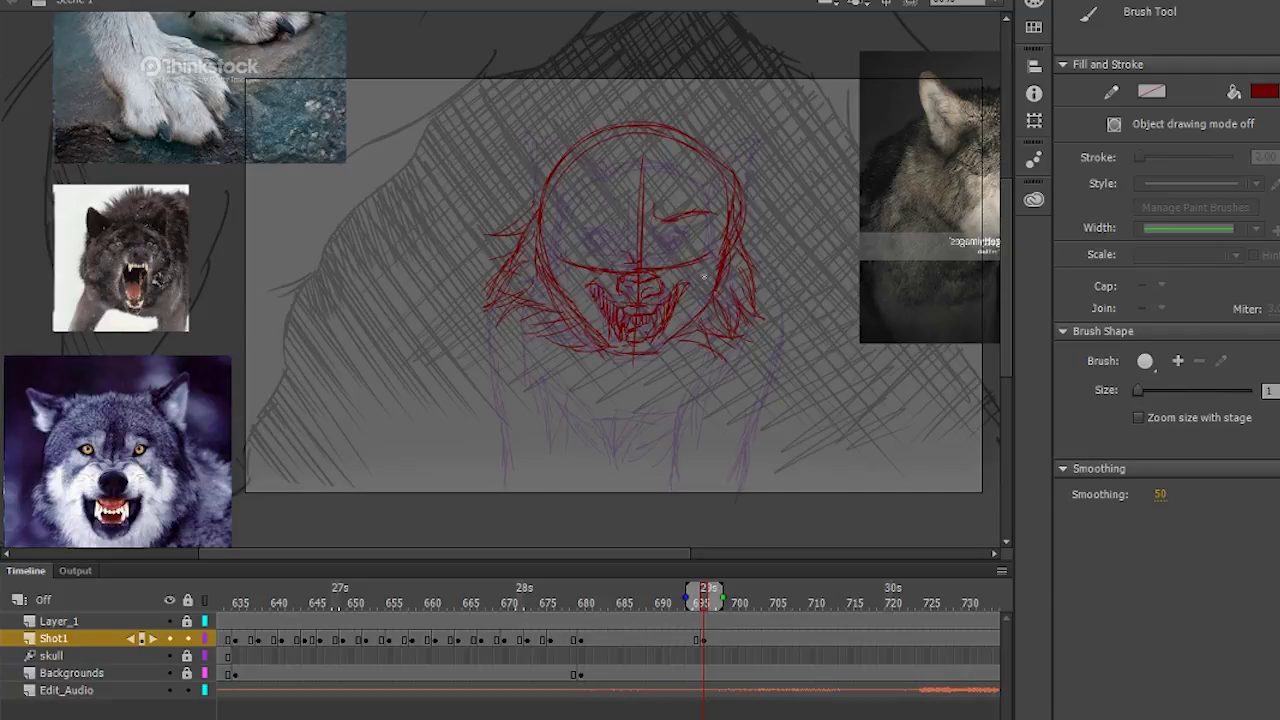
left_click_drag(668, 221, 650, 234)
mouse_move(650, 210)
left_mouse_down()
mouse_move(682, 199)
mouse_move(660, 211)
mouse_move(686, 241)
mouse_move(668, 246)
left_mouse_up()
key("e")
key("b")
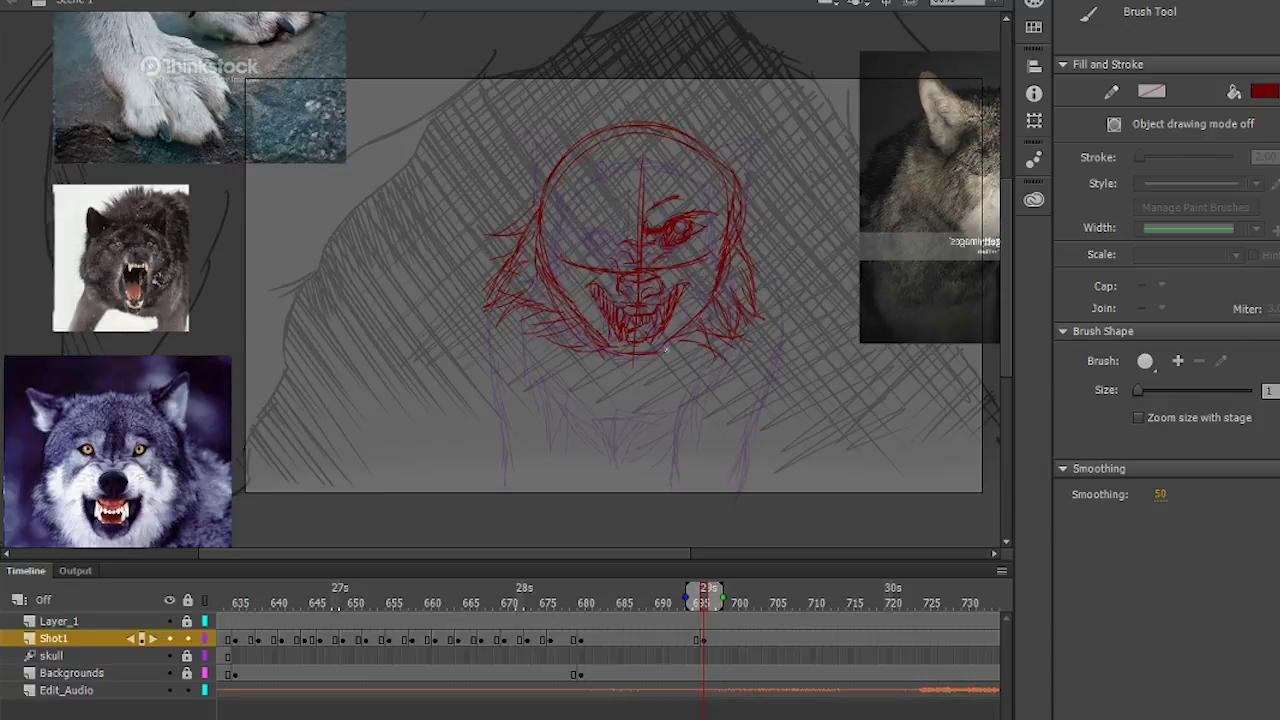
- Sketch the pointed ear on the right side of the enlarged head
mouse_move(716, 128)
left_mouse_down()
mouse_move(770, 96)
mouse_move(748, 240)
left_mouse_up()
left_click_drag(776, 190, 746, 250)
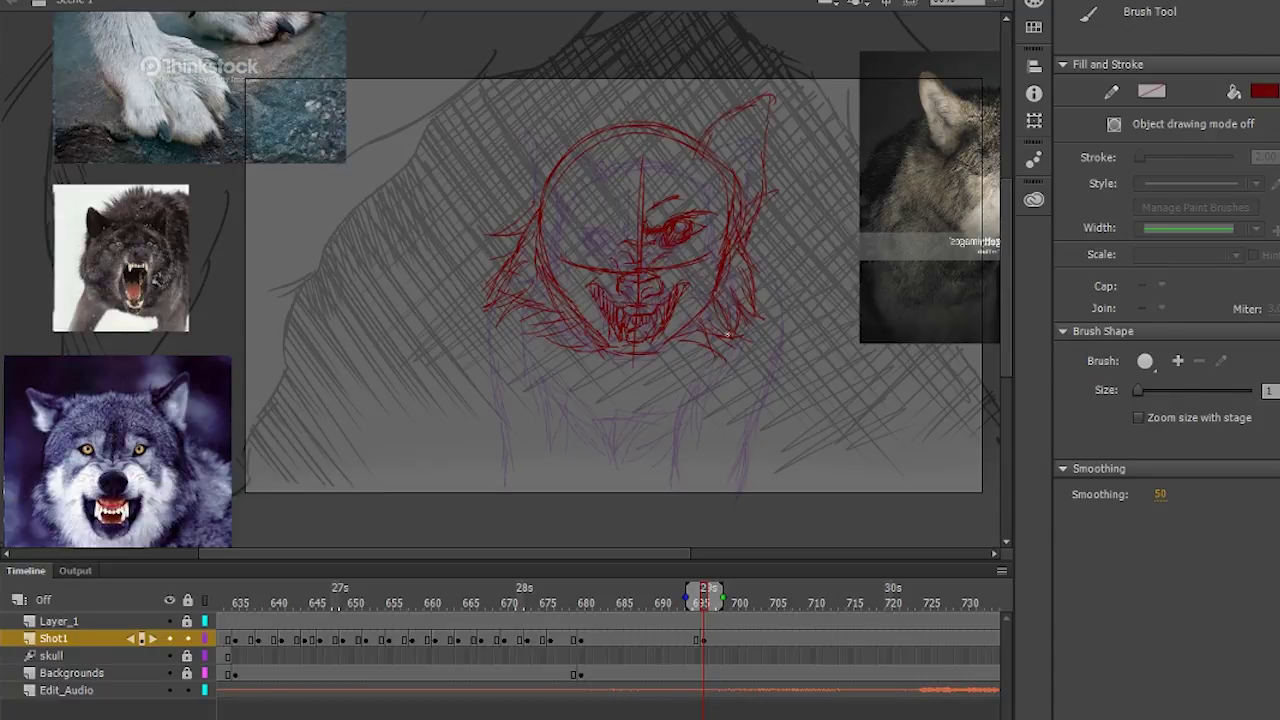
mouse_move(726, 164)
left_mouse_down()
mouse_move(768, 96)
mouse_move(765, 172)
left_mouse_up()
- Sketch the matching angry eye on the left half of the enlarged face
left_click_drag(569, 222, 608, 231)
left_click_drag(620, 214, 582, 240)
mouse_move(572, 236)
left_mouse_down()
mouse_move(596, 249)
mouse_move(576, 240)
left_mouse_up()
- Sketch the pointed ear on the left side of the enlarged head and the fur below it
left_click_drag(548, 132, 492, 114)
mouse_move(490, 116)
left_mouse_down()
mouse_move(520, 158)
mouse_move(532, 214)
left_mouse_up()
mouse_move(504, 114)
left_mouse_down()
mouse_move(578, 136)
mouse_move(506, 158)
mouse_move(558, 160)
left_mouse_up()
mouse_move(522, 170)
left_mouse_down()
mouse_move(552, 127)
mouse_move(534, 246)
left_mouse_up()
left_click_drag(532, 200, 484, 255)
- Refine the right ear and cheek fur, flatten the top of the head, and erase the old circle arc above it
left_click_drag(746, 216, 772, 254)
left_click_drag(734, 176, 745, 128)
left_click_drag(580, 142, 636, 134)
left_click_drag(578, 146, 697, 148)
key("e")
left_click_drag(586, 131, 691, 130)
- Sketch broad shoulders and front legs under the enlarged head
key("b")
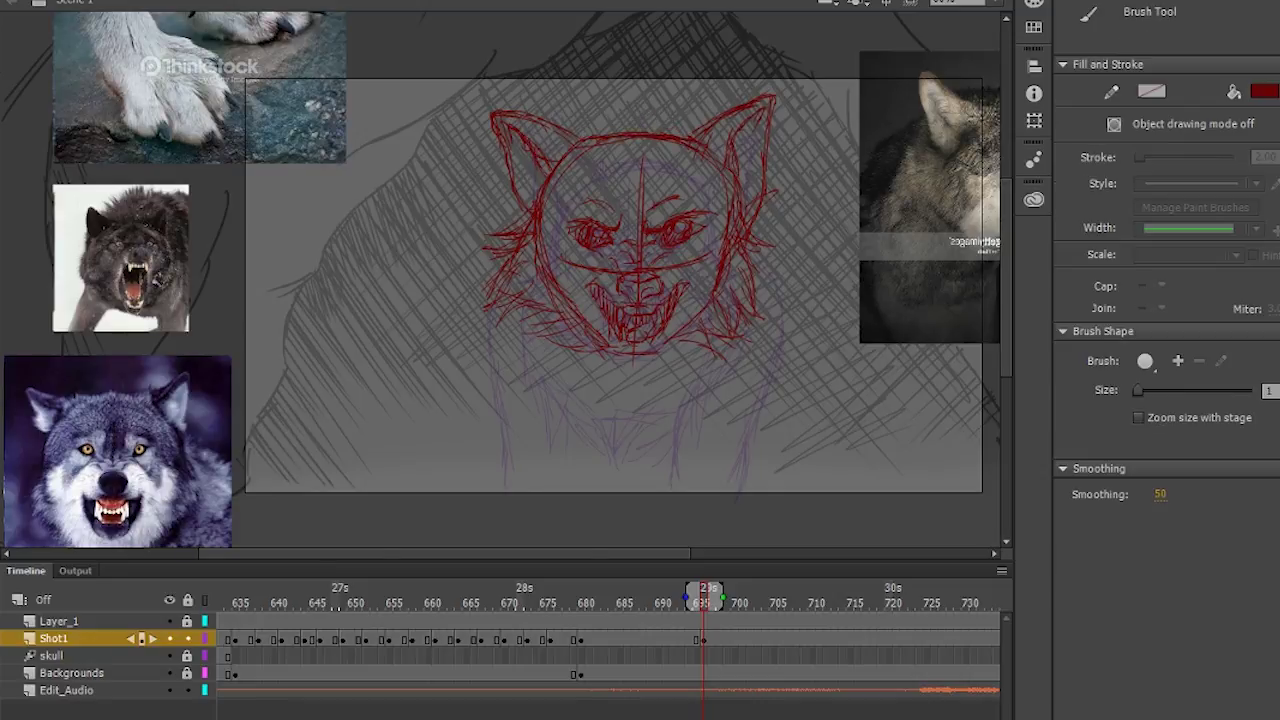
left_click_drag(482, 316, 494, 400)
left_click_drag(762, 240, 817, 318)
left_click_drag(491, 258, 421, 350)
left_click_drag(809, 291, 829, 389)
left_click_drag(442, 309, 431, 394)
left_click_drag(524, 325, 521, 467)
left_click_drag(439, 386, 468, 498)
- Add chest fur between the front legs and reinforce the right shoulder line of the new pose
mouse_move(733, 358)
left_mouse_down()
mouse_move(706, 418)
mouse_move(688, 424)
left_mouse_up()
left_click_drag(616, 437, 714, 464)
left_click_drag(527, 410, 634, 486)
left_click_drag(734, 431, 688, 491)
mouse_move(795, 263)
left_mouse_down()
mouse_move(798, 367)
mouse_move(758, 491)
mouse_move(814, 307)
left_mouse_up()
- Undo the last stroke and erase the overlapping circle lines at the base of both ears
key("e")
key("ctrl+z")
left_click_drag(703, 132, 716, 166)
left_click_drag(551, 184, 590, 150)
left_click_drag(571, 151, 606, 148)
- Clear the last two close-up drawings on the Shot1 layer, just before the new wolf pose near frame 680
mouse_move(699, 600)
left_mouse_down()
mouse_move(536, 628)
mouse_move(788, 625)
mouse_move(237, 622)
mouse_move(700, 622)
mouse_move(287, 608)
mouse_move(489, 655)
left_mouse_up()
key("alt+shift+o")
left_click(489, 641)
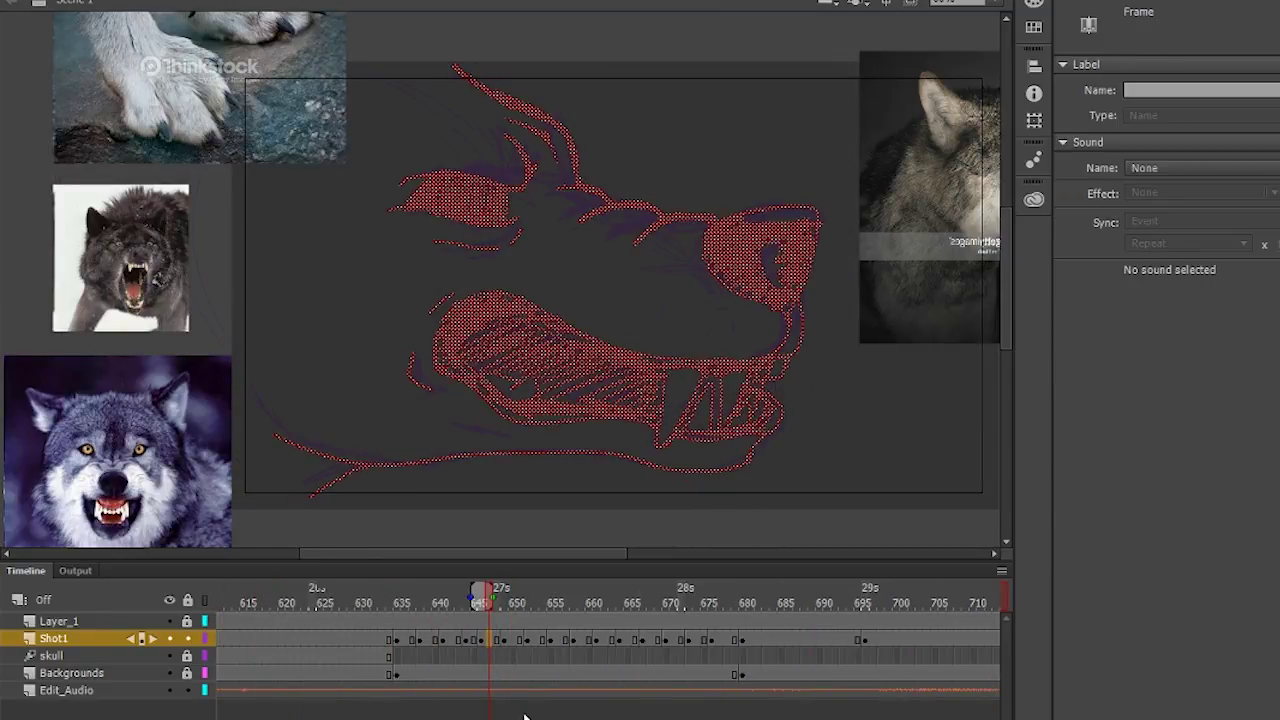
mouse_move(489, 598)
left_mouse_down()
mouse_move(511, 603)
mouse_move(490, 606)
left_mouse_up()
left_click(490, 640)
left_click(724, 643)
double_click(726, 643)
key("Delete")
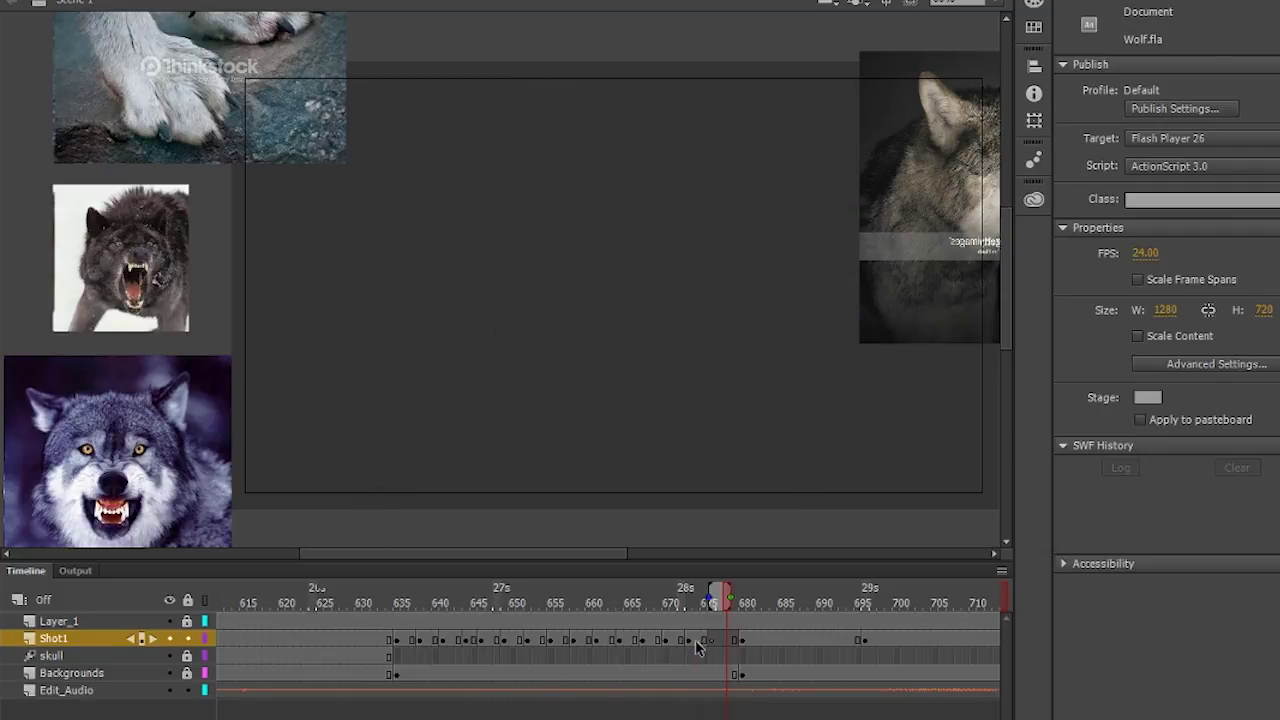
left_click(697, 650)
- Review the close-up head drawings along the Shot1 layer between about frames 641 and 670
left_click(494, 598)
right_click(489, 648)
left_click(704, 654)
left_click(507, 643)
left_click(561, 643)
left_click(634, 643)
left_click(673, 643)
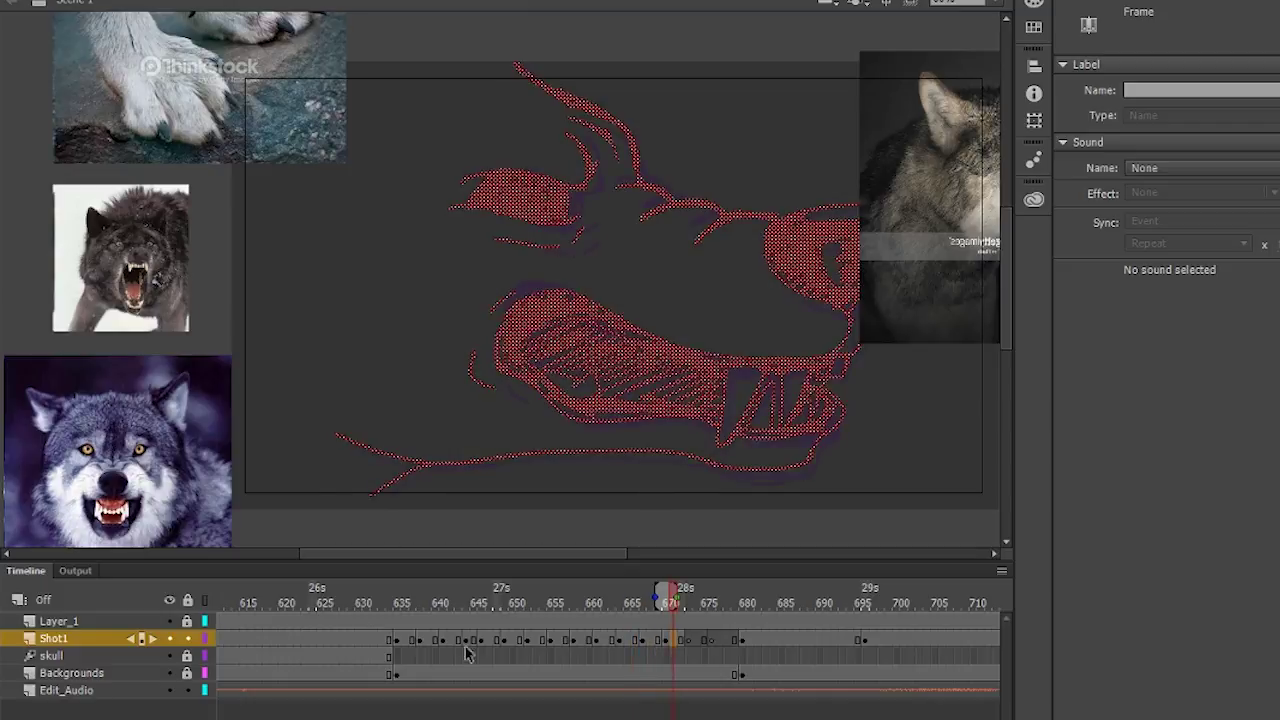
left_click(450, 641)
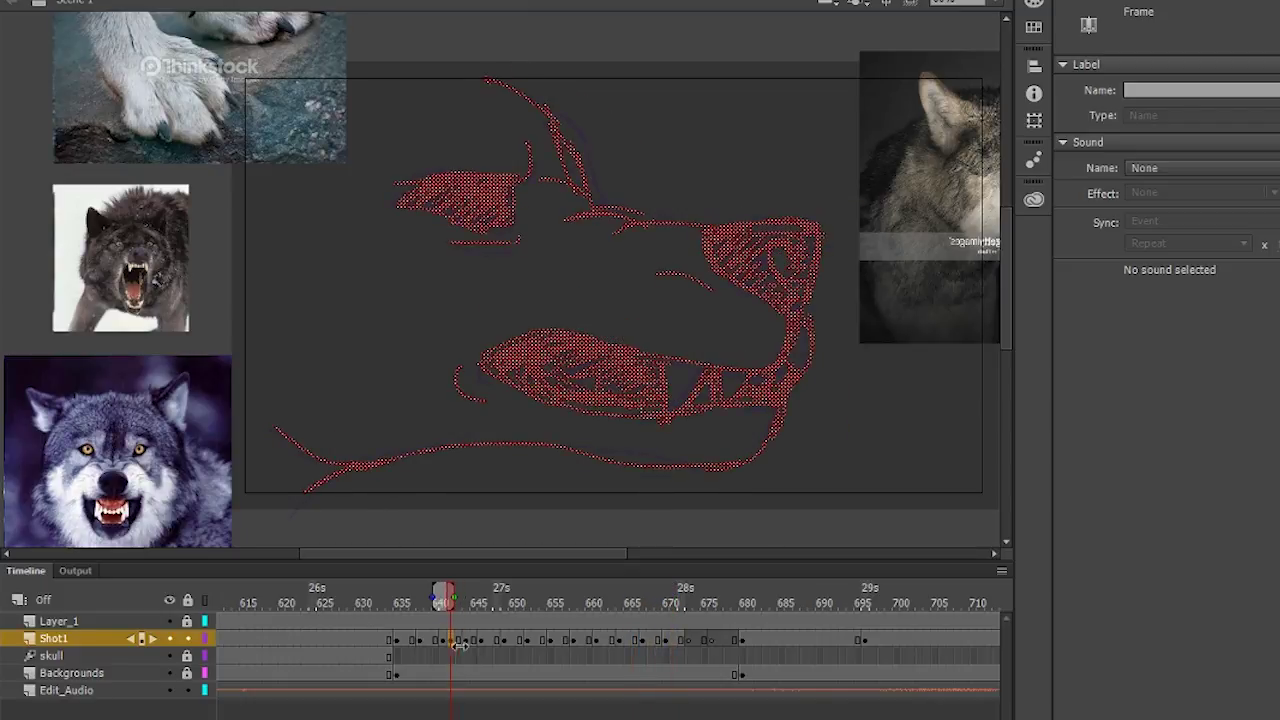
- Shorten the first two close-up drawings on the Shot1 layer by removing one frame from each
left_click(398, 641)
left_click(398, 608)
left_click_drag(398, 608, 390, 610)
left_click(399, 641)
key("comma")
key("period")
left_click(405, 641)
key("period")
right_click(403, 641)
left_click(520, 215)
right_click(419, 638)
left_click(532, 208)
- Insert one extra frame into each following close-up drawing on the Shot1 layer so each lasts four frames
left_click(474, 640)
right_click(475, 641)
left_click(550, 188)
right_click(506, 642)
left_click(580, 188)
right_click(536, 640)
left_click(610, 186)
right_click(567, 640)
left_click(641, 187)
right_click(598, 640)
left_click(672, 187)
right_click(628, 640)
left_click(698, 187)
right_click(656, 639)
left_click(720, 187)
right_click(688, 640)
left_click(752, 187)
right_click(719, 640)
left_click(784, 187)
- Remove the surplus frames on the Shot1 layer just before the front-facing wolf pose
left_click(748, 640)
left_click(787, 640)
left_click(742, 638, "shift")
right_click(747, 640)
left_click(820, 208)
- Create an empty keyframe at frame 646 on the Shot1 layer and extend the onion skin to the next drawing
left_click_drag(738, 598, 484, 596)
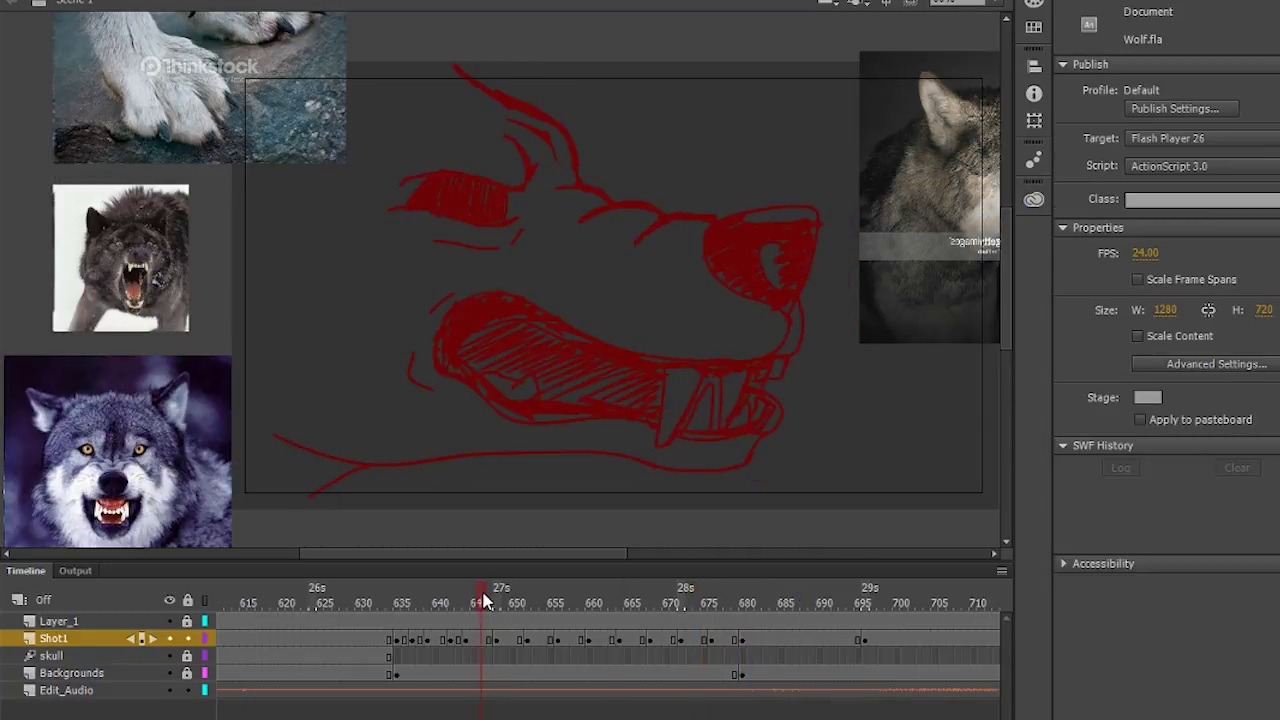
right_click(487, 640)
left_click(602, 261)
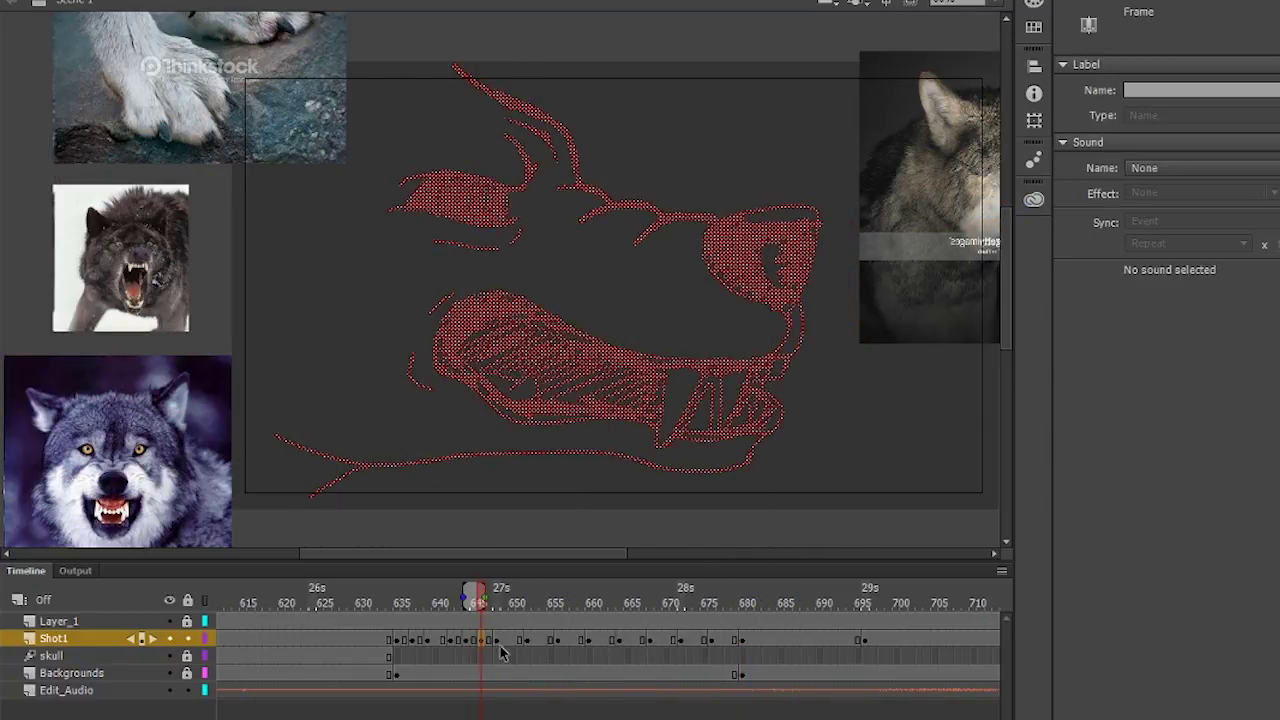
key("Delete")
left_click_drag(484, 599, 512, 600)
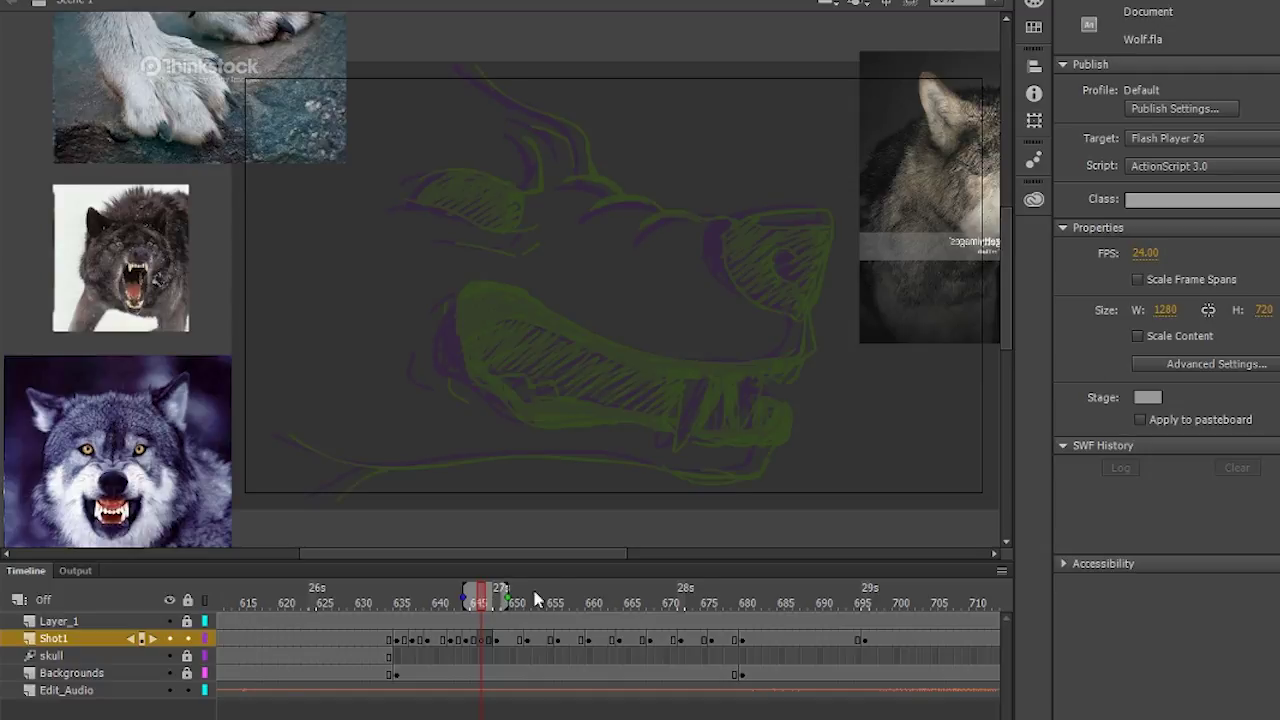
- With the brush at size 3, draw the in-between head's wrinkled muzzle, shaded nose, mouth outline and jaw line
key("b")
type("5")
left_click_drag(519, 138, 535, 190)
key("ctrl+z")
left_click_drag(1274, 391, 1244, 390)
type("3")
left_click_drag(564, 184, 618, 190)
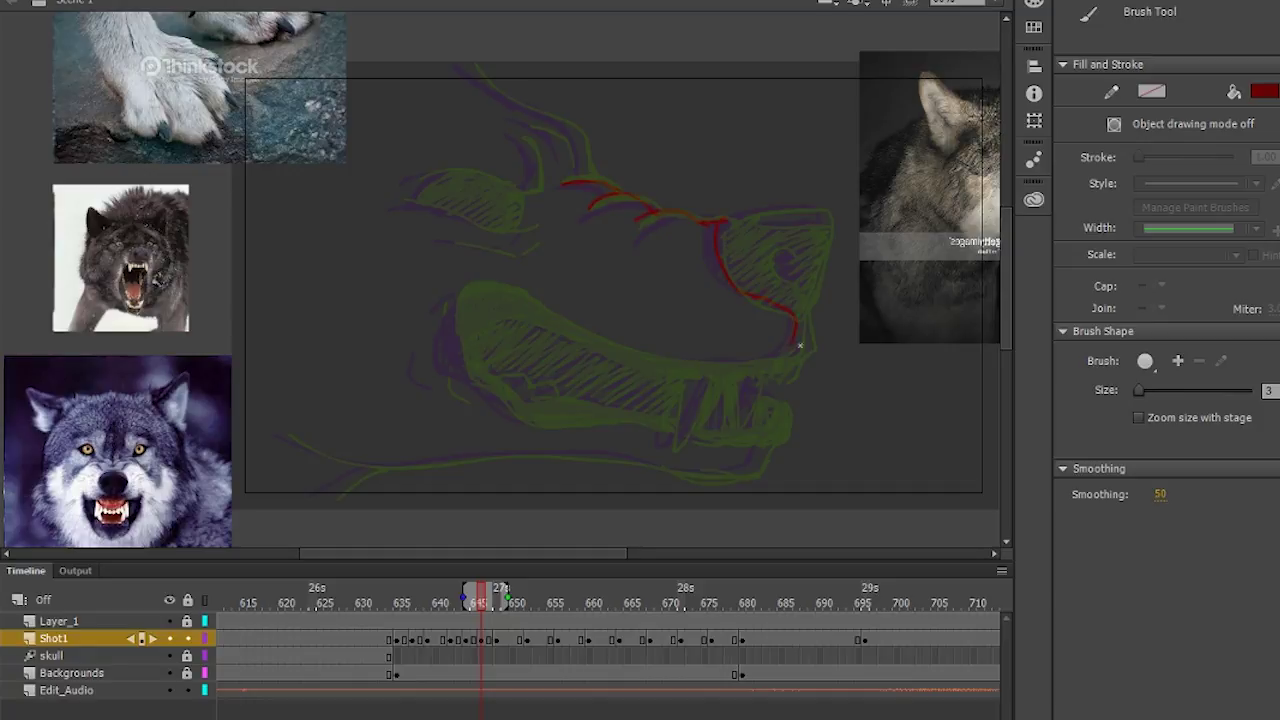
mouse_move(795, 317)
left_mouse_down()
mouse_move(822, 240)
mouse_move(750, 216)
mouse_move(822, 211)
mouse_move(766, 261)
mouse_move(733, 231)
mouse_move(800, 247)
mouse_move(756, 293)
mouse_move(790, 290)
left_mouse_up()
mouse_move(795, 356)
left_mouse_down()
mouse_move(747, 365)
mouse_move(630, 349)
mouse_move(490, 294)
mouse_move(447, 325)
mouse_move(499, 401)
mouse_move(595, 424)
mouse_move(768, 404)
left_mouse_up()
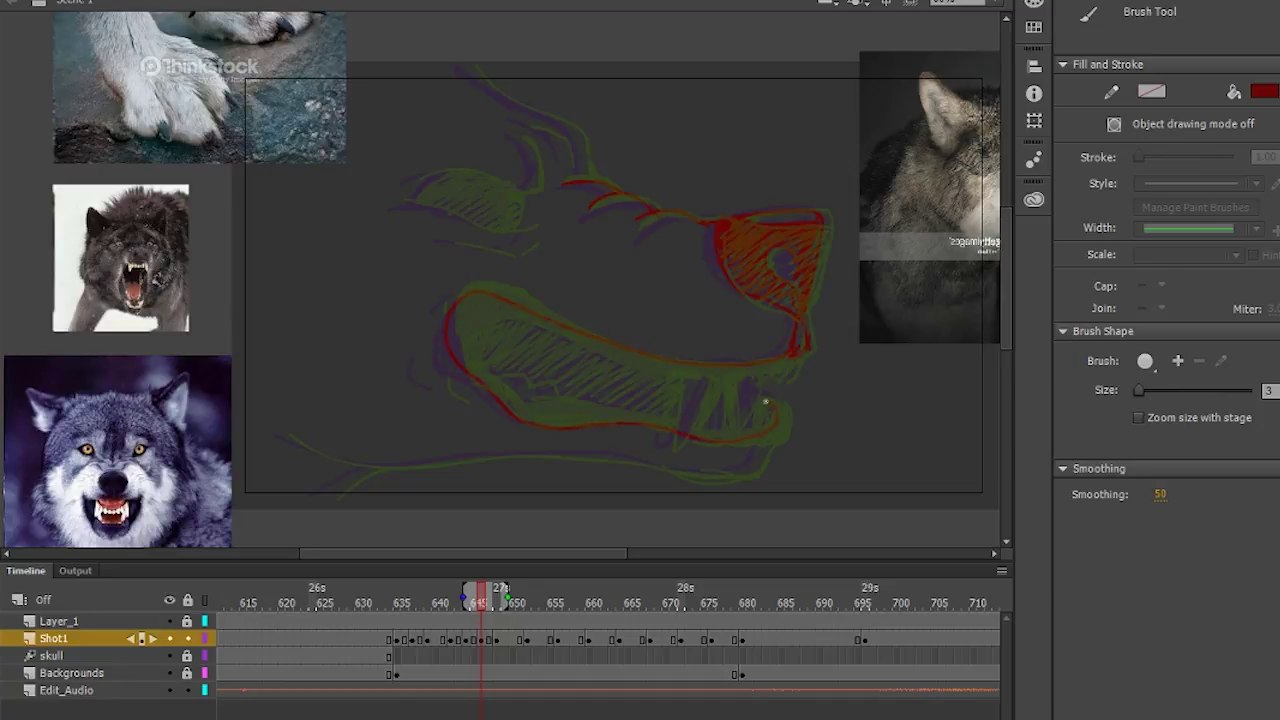
mouse_move(757, 458)
left_mouse_down()
mouse_move(351, 466)
mouse_move(285, 435)
left_mouse_up()
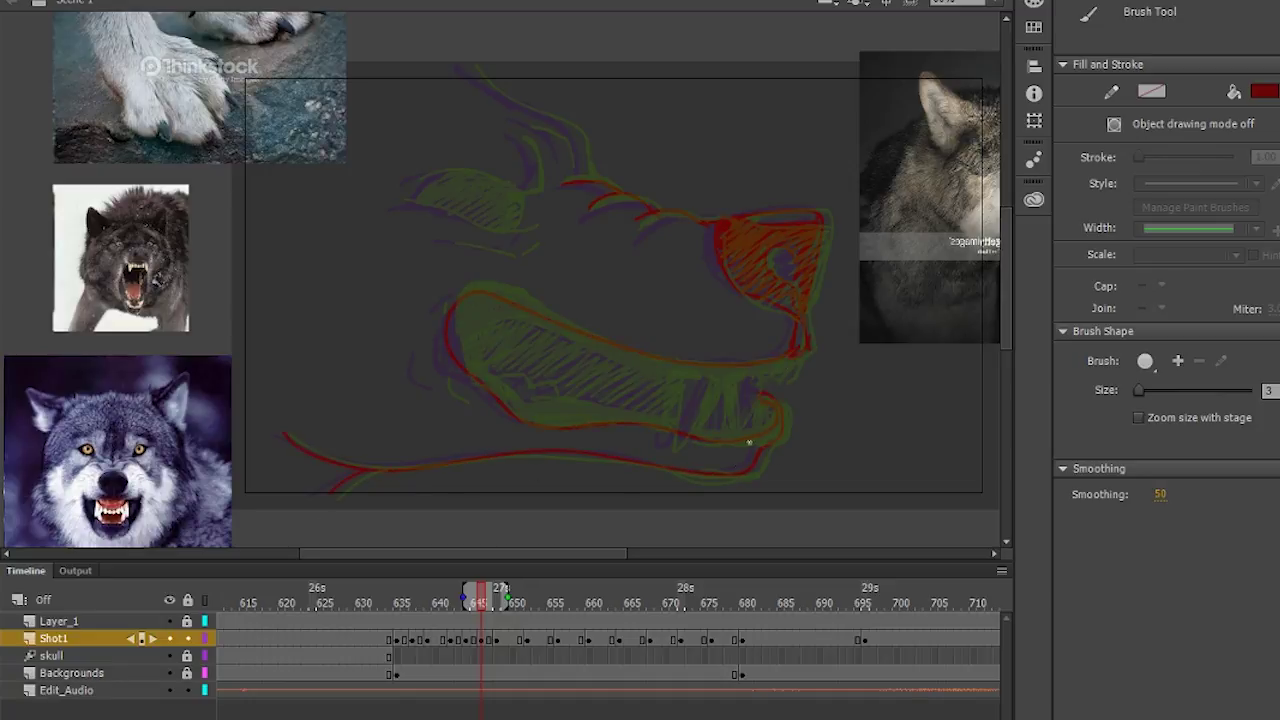
- Draw the in-between's brow lines, shaded eye, cheek crease and teeth between the onion-skinned drawings
left_click_drag(466, 60, 566, 125)
mouse_move(416, 197)
left_mouse_down()
mouse_move(455, 211)
mouse_move(450, 181)
mouse_move(475, 181)
mouse_move(515, 220)
left_mouse_up()
mouse_move(680, 372)
left_mouse_down()
mouse_move(674, 443)
mouse_move(708, 382)
left_mouse_up()
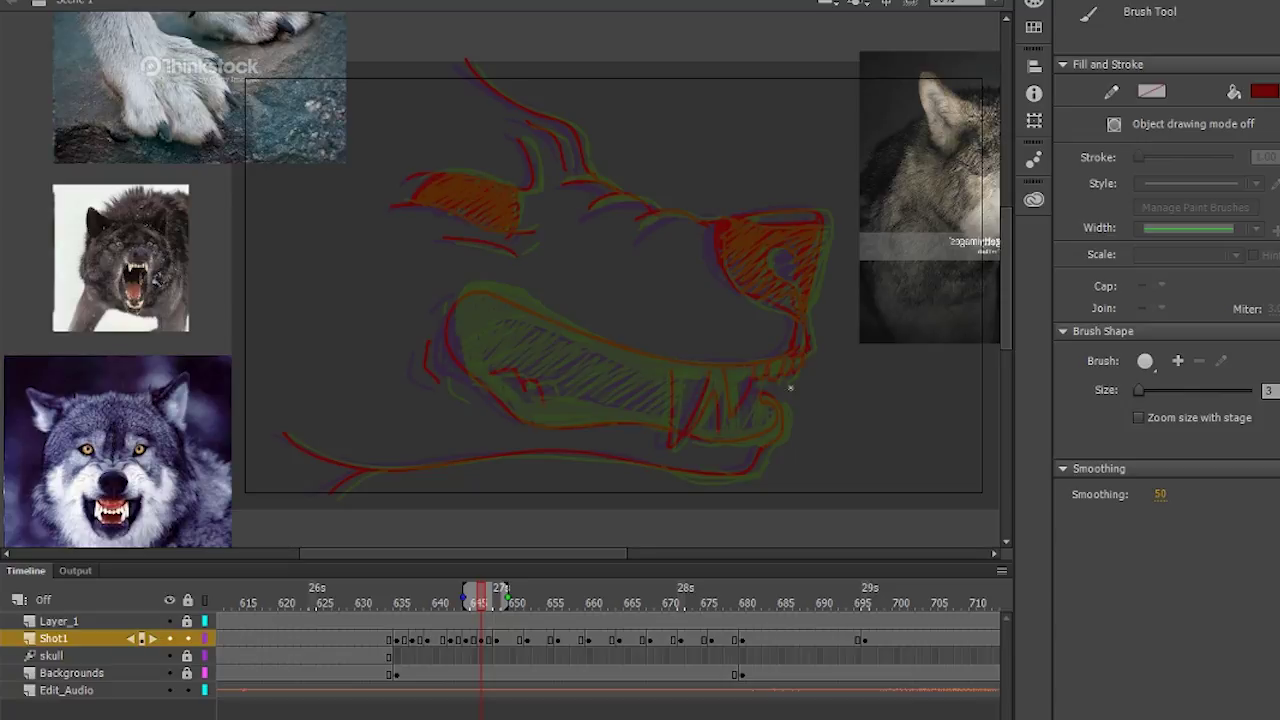
- Thicken the dark lips around the open mouth and hatch the mouth interior of the in-between
left_click_drag(506, 320, 520, 399)
mouse_move(450, 318)
left_mouse_down()
mouse_move(483, 341)
mouse_move(490, 304)
mouse_move(475, 303)
mouse_move(455, 347)
mouse_move(507, 408)
mouse_move(636, 419)
left_mouse_up()
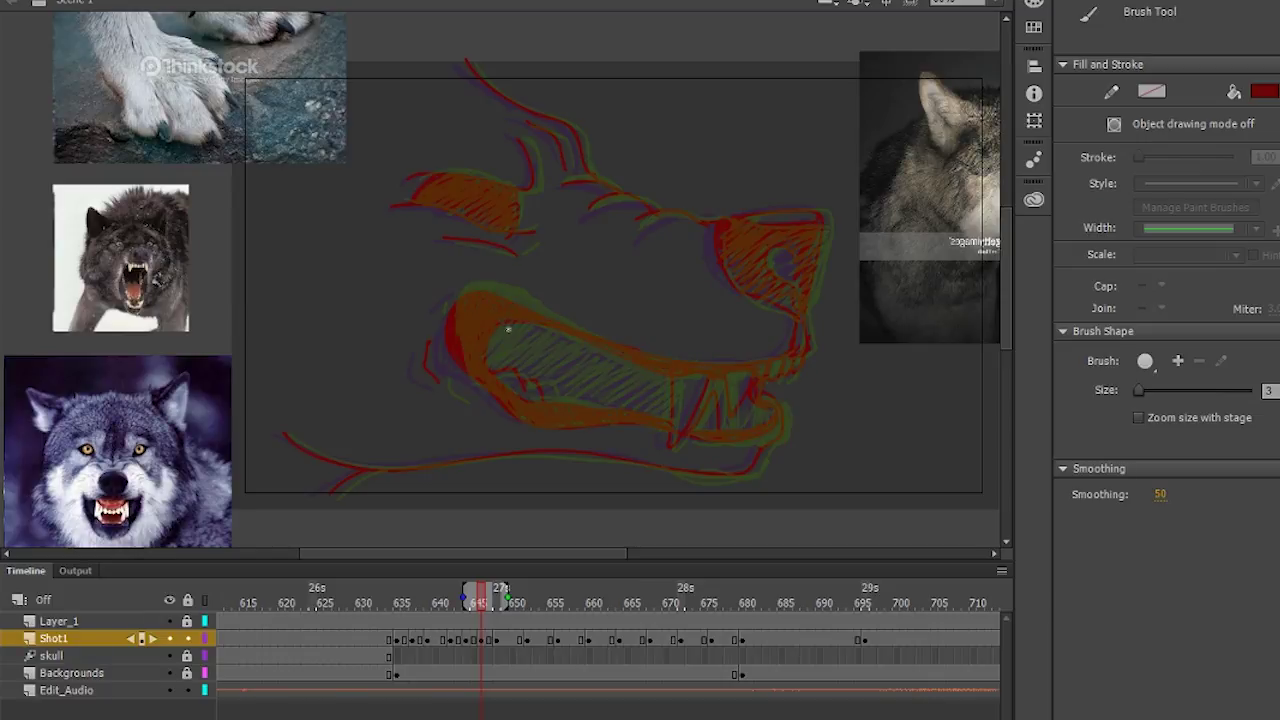
mouse_move(494, 337)
left_mouse_down()
mouse_move(527, 348)
mouse_move(552, 397)
mouse_move(667, 396)
left_mouse_up()
left_click_drag(728, 424, 764, 406)
- Insert blank keyframes on the Shot1 layer every four frames from frame 650 to frame 678
mouse_move(481, 605)
left_mouse_down()
mouse_move(443, 601)
mouse_move(820, 601)
mouse_move(491, 601)
mouse_move(512, 598)
left_mouse_up()
left_click(513, 641)
key("F7")
left_click(544, 641)
key("F7")
left_click(573, 641)
key("F7")
right_click(696, 639)
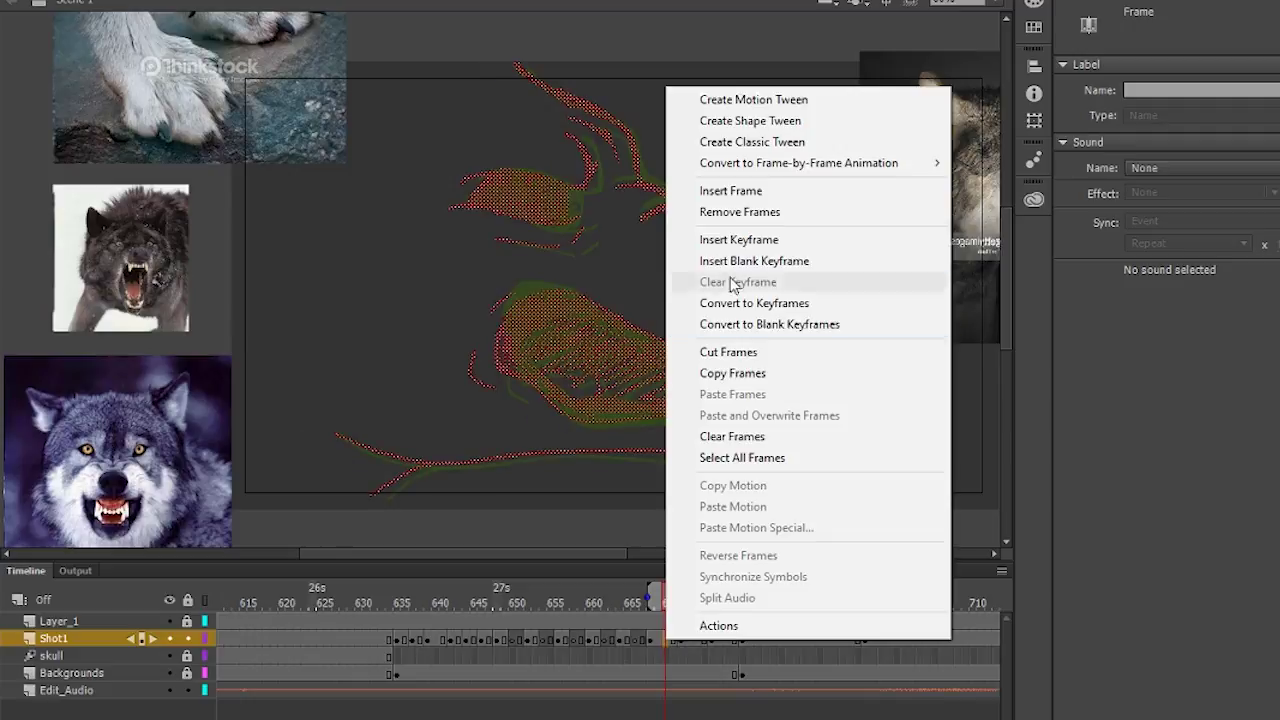
left_click(782, 262)
left_click(728, 641)
right_click(728, 641)
left_click(815, 262)
- Copy the in-between drawing at frame 646, paste it into frame 650 and nudge it between its neighbouring drawings
left_click(498, 641)
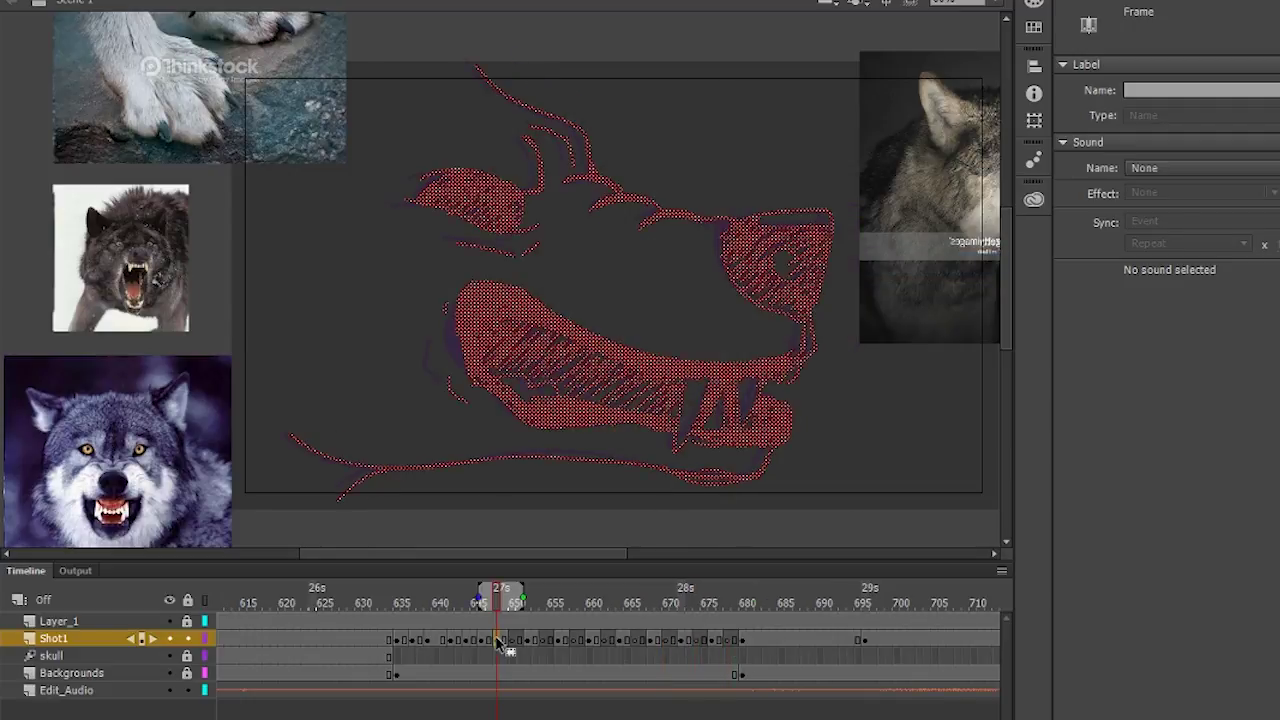
left_click(483, 641)
right_click(483, 641)
left_click(618, 372)
right_click(512, 640)
left_click(627, 389)
left_click_drag(758, 273, 770, 270)
- Paste the copied in-between into frames 654 and 658, nudging each one to fit between its neighbours
right_click(543, 640)
left_click(640, 393)
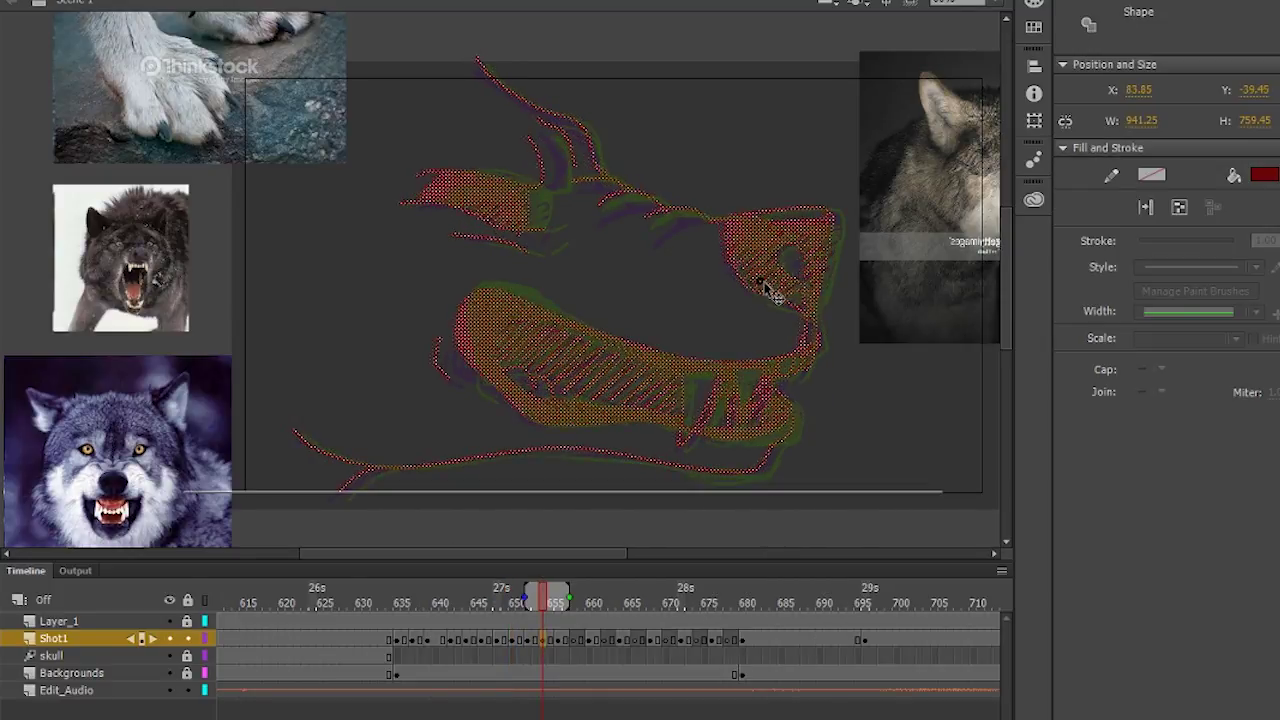
right_click(574, 640)
left_click(696, 289)
left_click(771, 286)
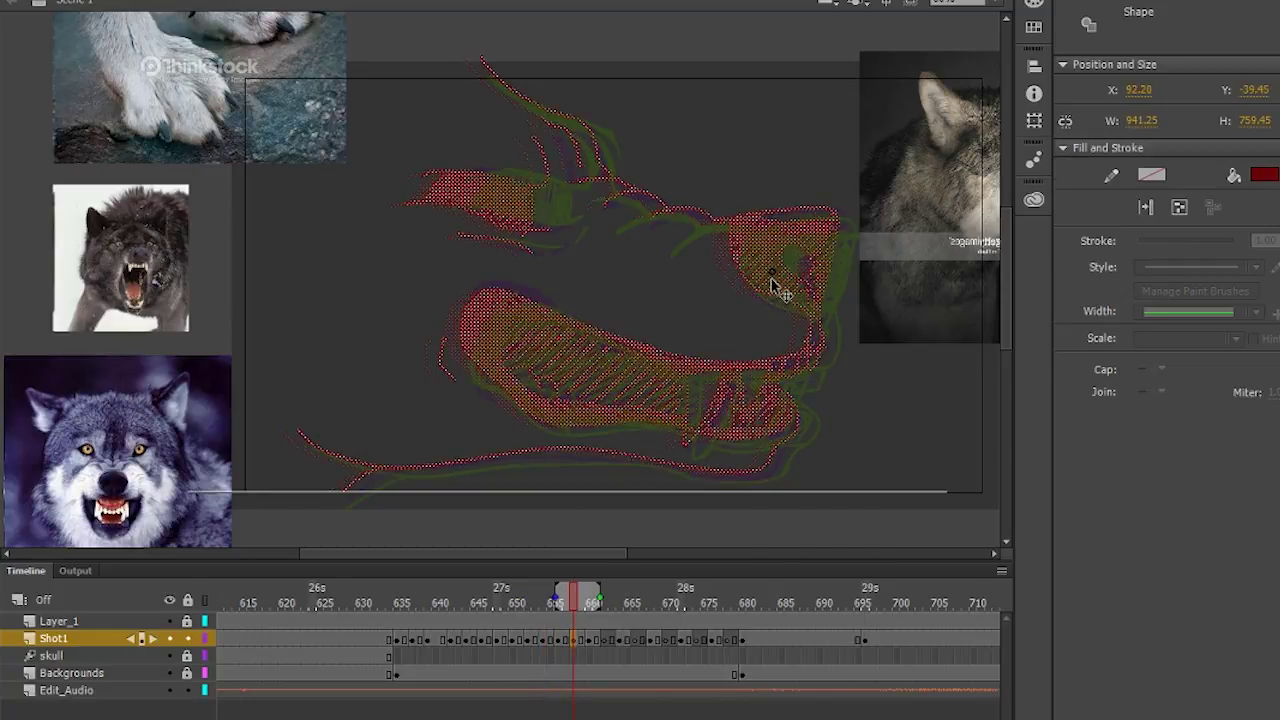
- Adjust the positions of the existing close-up drawings at frames 660 and 664
left_click(589, 640)
left_click_drag(775, 285, 770, 279)
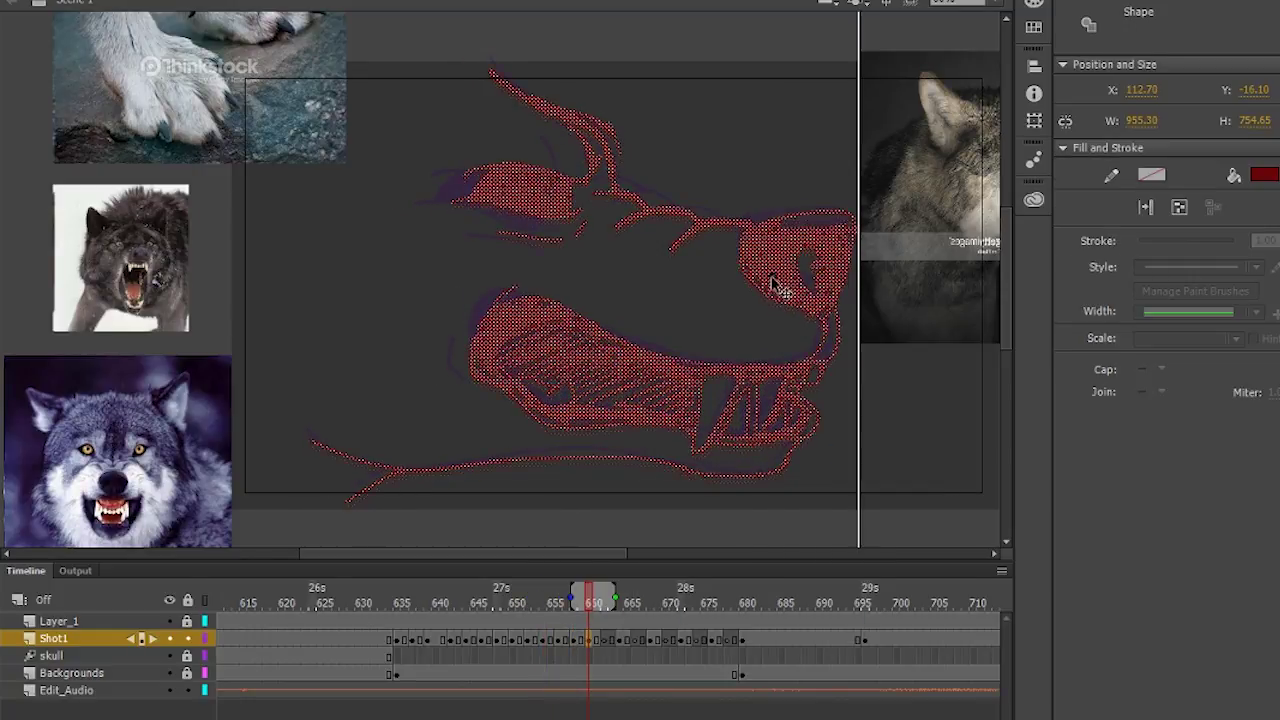
left_click(588, 594)
mouse_move(588, 597)
left_mouse_down()
mouse_move(543, 588)
mouse_move(620, 597)
mouse_move(586, 597)
left_mouse_up()
left_click(605, 641)
left_click(620, 640)
left_click_drag(790, 290, 812, 290)
- Paste the copied in-between into frames 662, 666 and 670, aligning each with the onion-skinned neighbours
mouse_move(620, 598)
left_mouse_down()
mouse_move(660, 603)
mouse_move(604, 600)
left_mouse_up()
right_click(603, 645)
left_click(690, 395)
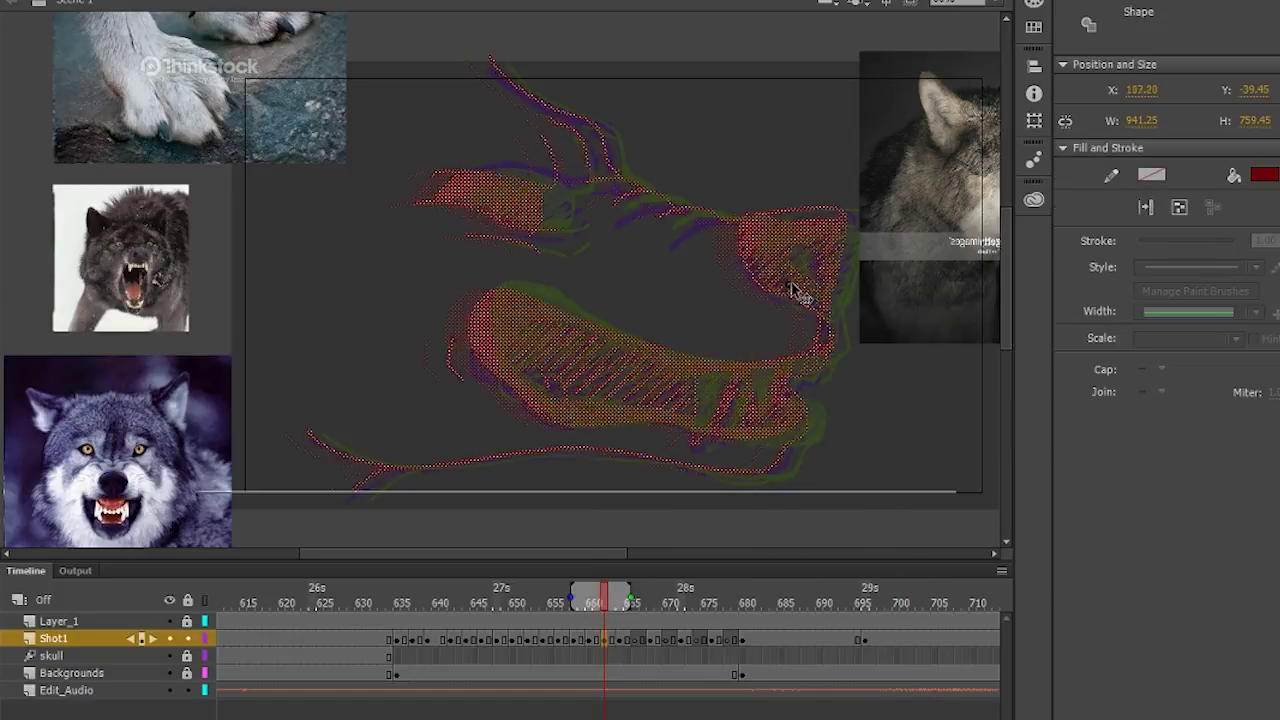
left_click(634, 643)
right_click(634, 637)
left_click(757, 297)
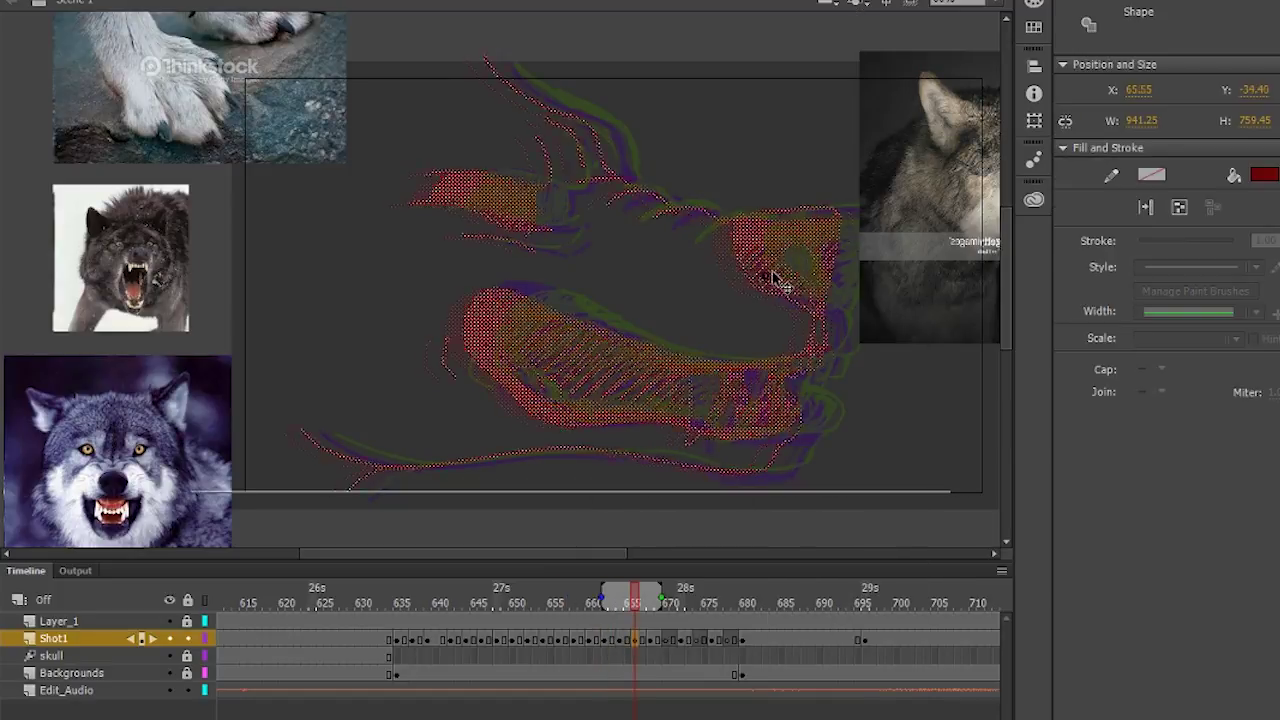
left_click(666, 638)
right_click(666, 640)
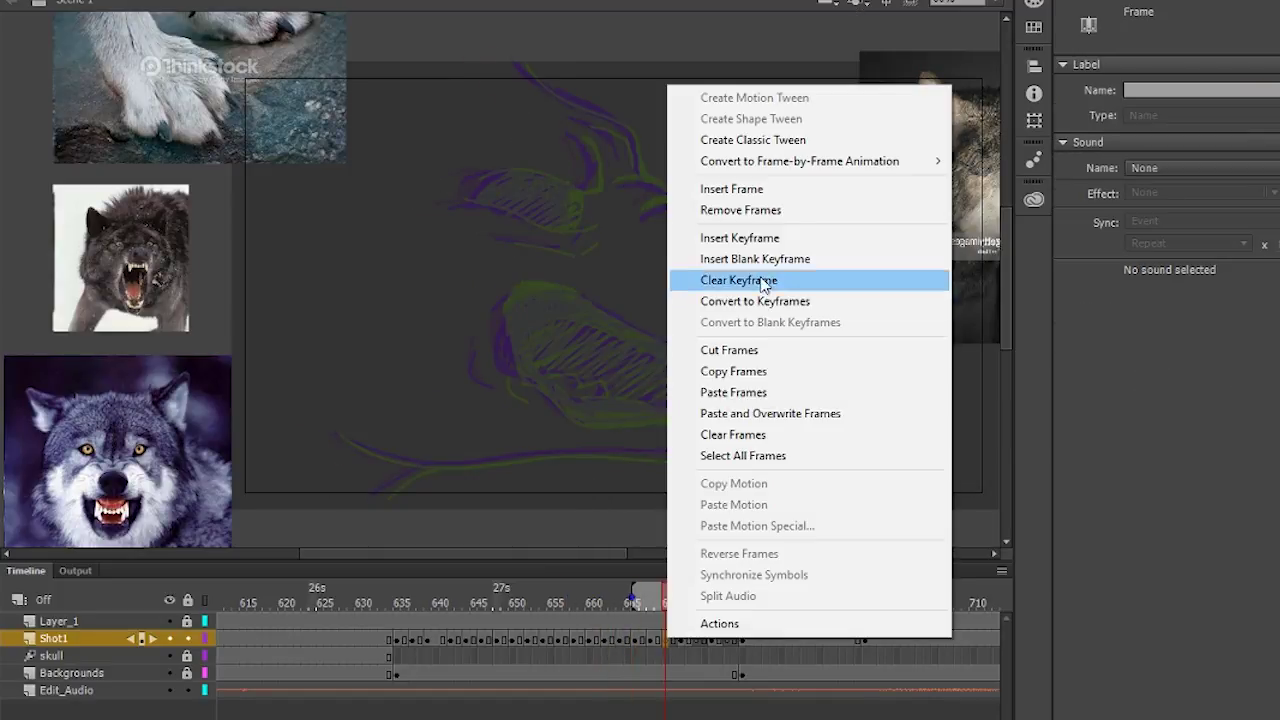
left_click(766, 300)
- Paste the copied in-between into frames 674 and 678 and shift each to line up with the preceding close-up
left_click_drag(666, 603, 695, 606)
left_click(711, 641)
left_click(703, 640)
right_click(703, 640)
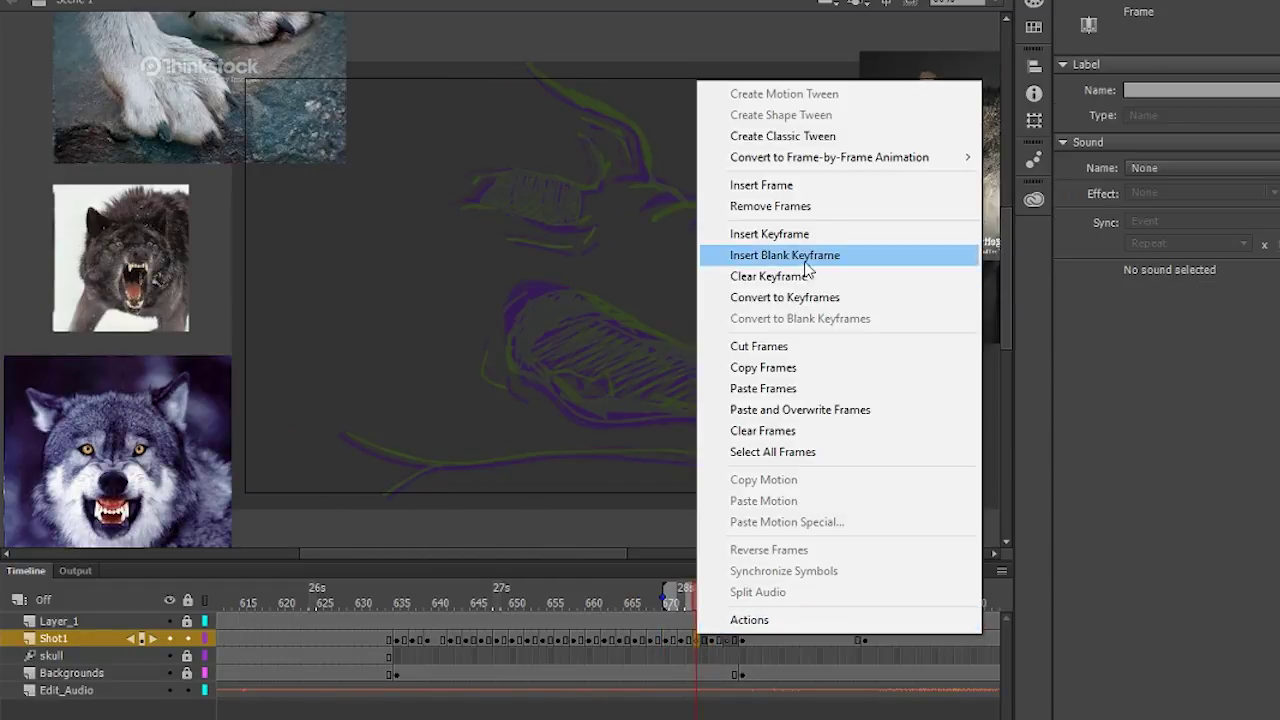
left_click(775, 252)
left_click(698, 638)
right_click(698, 640)
left_click(763, 308)
left_click_drag(762, 306, 820, 297)
left_click_drag(700, 610, 728, 604)
left_click(728, 640)
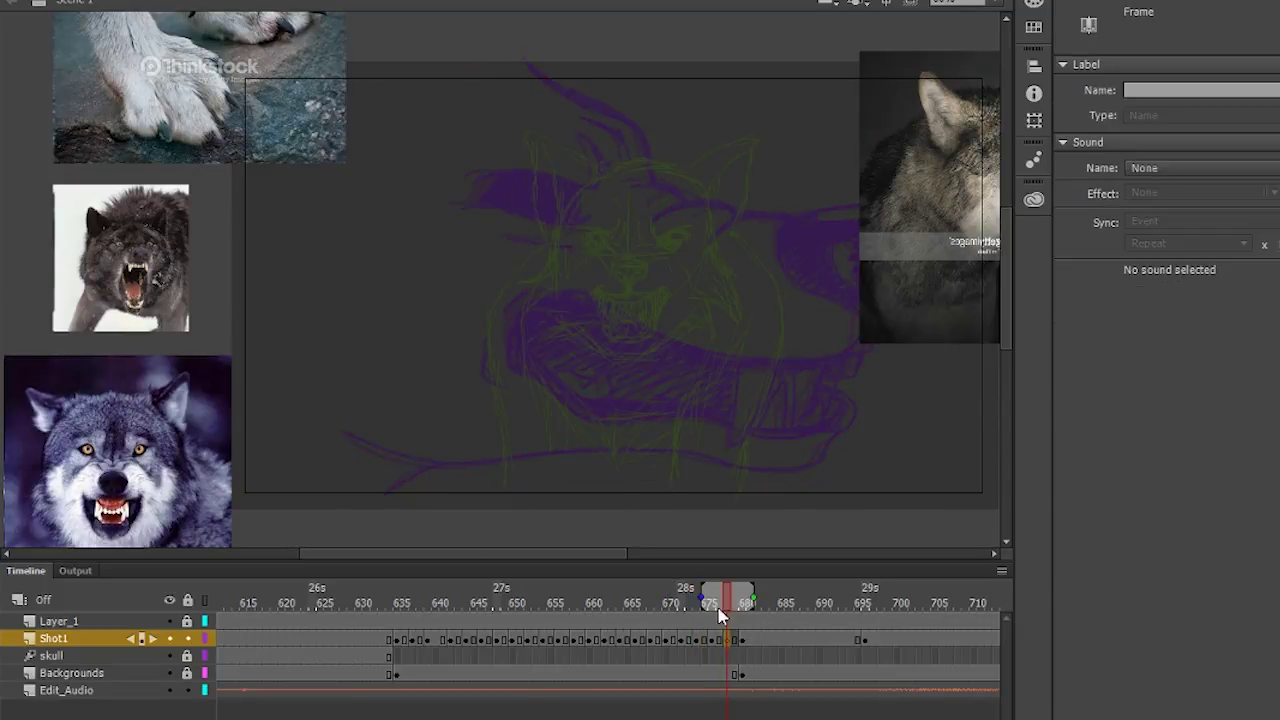
right_click(728, 640)
left_click(813, 399)
left_click_drag(775, 298, 832, 286)
- Play the animation from about frame 637 through the front-facing wolf poses to check the motion
left_click_drag(728, 604, 414, 603)
key("Return")
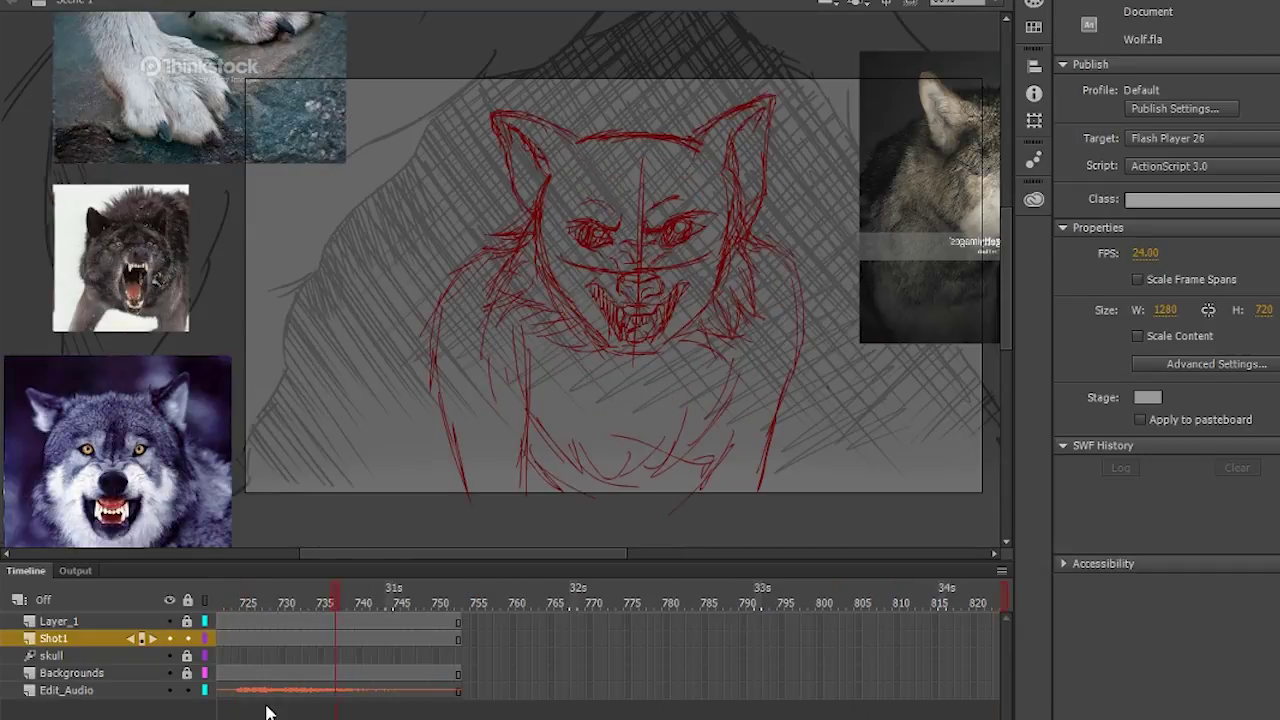
left_click(48, 0)
left_click(74, 136)
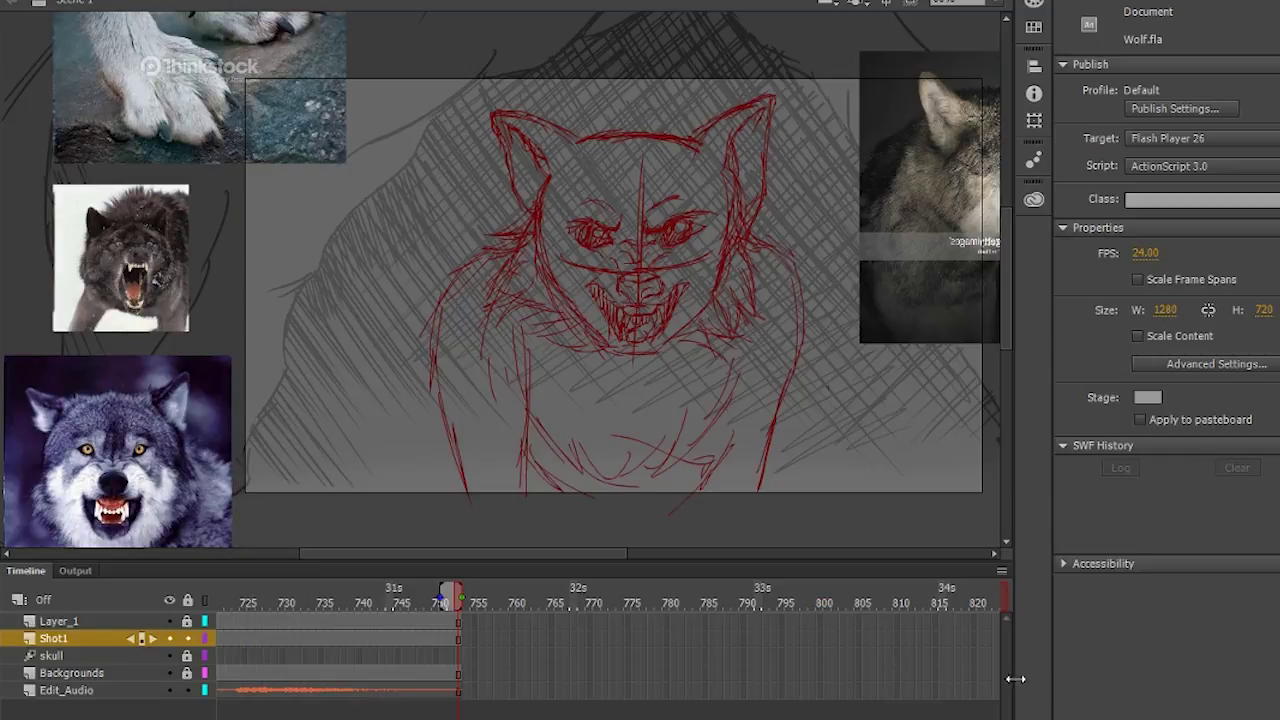
- Insert a blank keyframe at frame 690 on the Shot1 layer, between the two front-facing wolf poses
mouse_move(458, 600)
left_mouse_down()
mouse_move(251, 600)
mouse_move(559, 637)
mouse_move(528, 591)
mouse_move(628, 599)
mouse_move(665, 640)
left_mouse_up()
left_click(635, 638)
left_click_drag(666, 606, 588, 607)
right_click(588, 640)
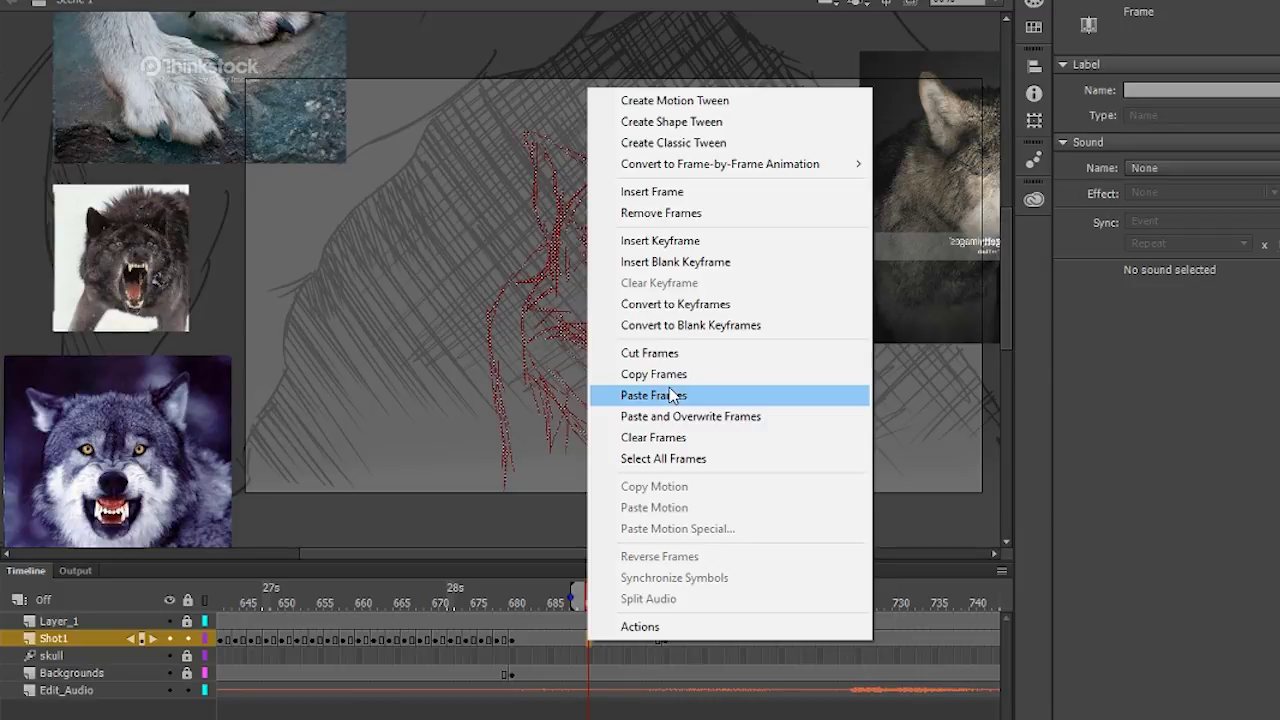
left_click(672, 395)
- Adjust the onion skin range to show both surrounding wolf poses and hide the Backgrounds layer
left_click_drag(609, 586, 510, 586)
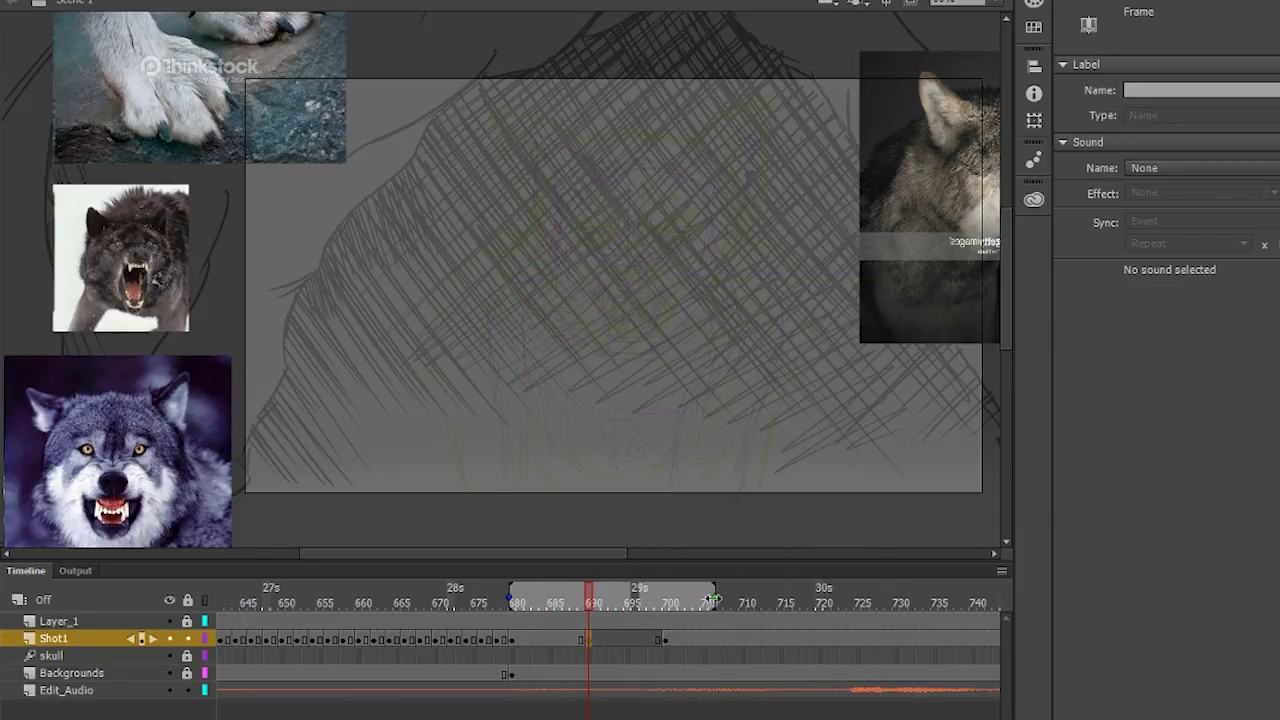
left_click_drag(712, 598, 820, 598)
left_click_drag(510, 598, 563, 598)
left_click(169, 673)
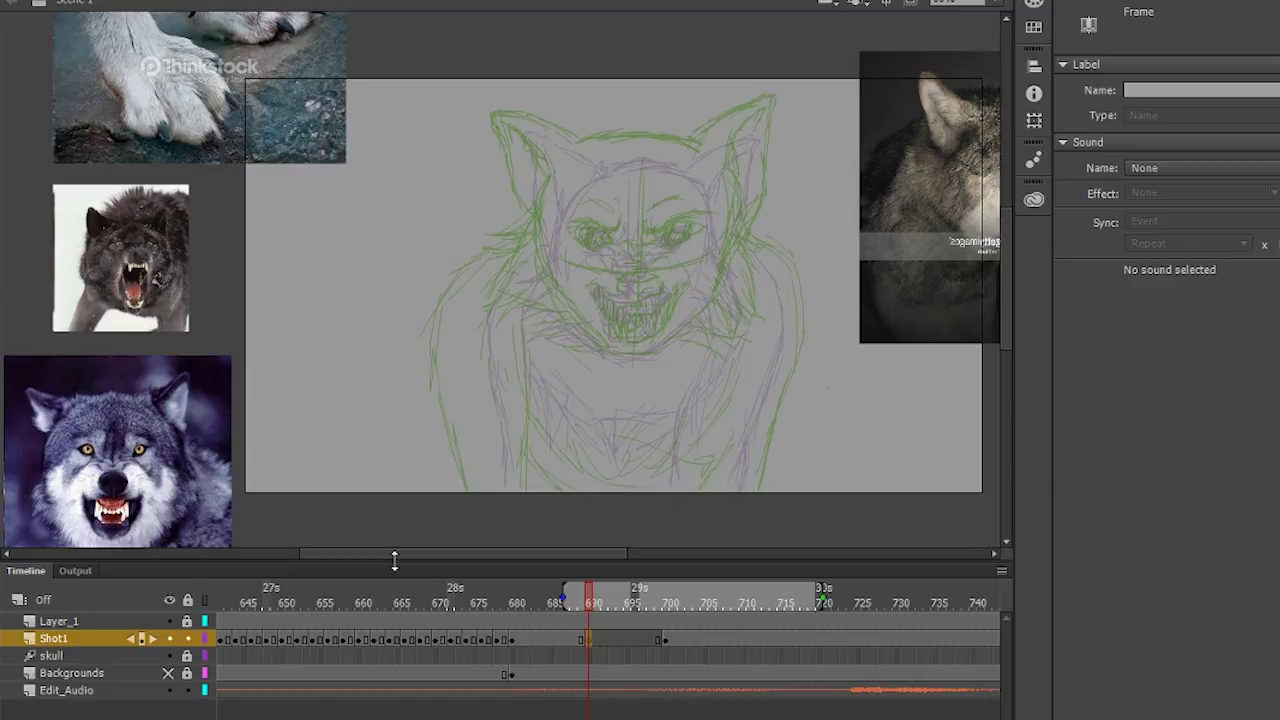
- Sketch the in-between wolf head's vertical centre line, curved eye line, chin and jagged cheek fur
key("b")
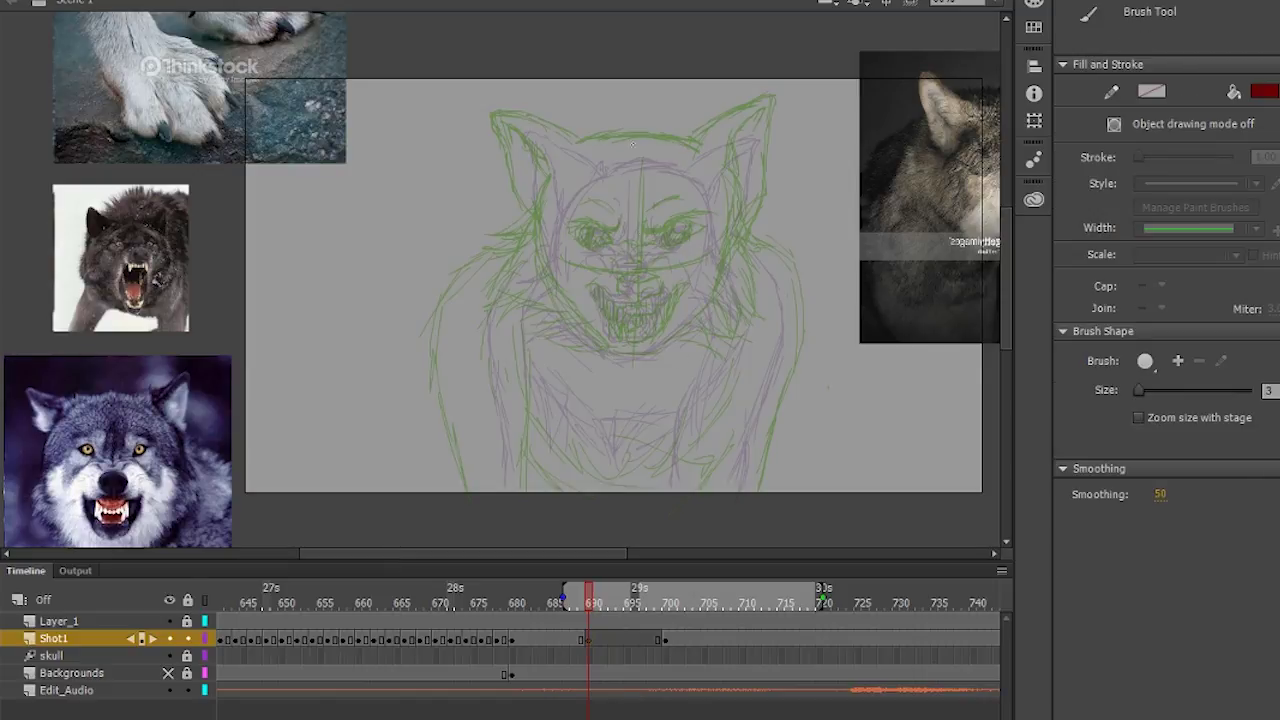
left_click_drag(633, 147, 629, 332)
mouse_move(545, 251)
left_mouse_down()
mouse_move(696, 243)
mouse_move(702, 262)
left_mouse_up()
key("ctrl+z")
mouse_move(540, 216)
left_mouse_down()
mouse_move(499, 270)
mouse_move(519, 253)
mouse_move(566, 318)
left_mouse_up()
mouse_move(566, 328)
left_mouse_down()
mouse_move(598, 347)
mouse_move(711, 346)
mouse_move(706, 302)
mouse_move(761, 299)
mouse_move(782, 242)
left_mouse_up()
- Set the brush smoothing to 0
left_click(1160, 494)
type("0")
key("Return")
left_click_drag(653, 359, 664, 460)
left_click_drag(742, 362, 702, 440)
left_click_drag(745, 364, 706, 464)
left_click_drag(765, 350, 738, 442)
key("ctrl+z")
key("ctrl+z")
key("ctrl+z")
key("ctrl+z")
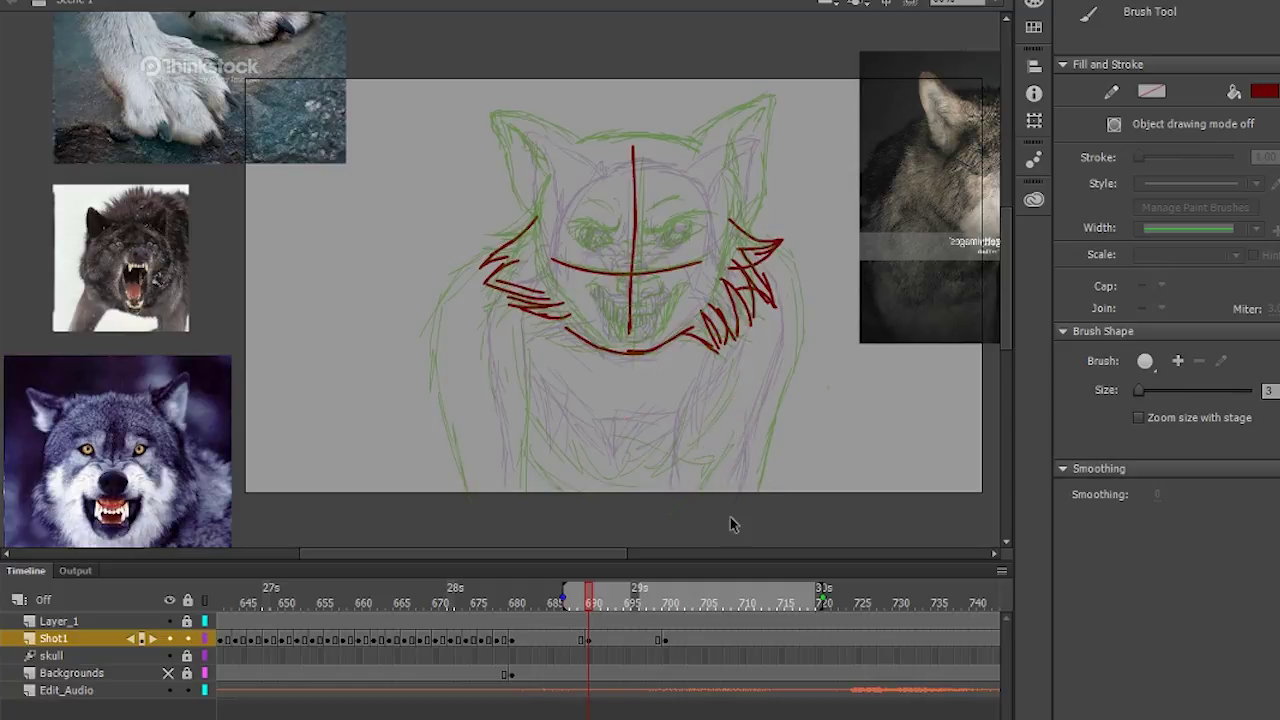
left_click_drag(690, 152, 738, 119)
left_click_drag(736, 120, 775, 112)
key("ctrl+z")
key("ctrl+z")
- Draw the right-hand ear between the onion-skinned ear outlines and trim its outer edges with the Eraser
mouse_move(687, 155)
left_mouse_down()
mouse_move(774, 120)
mouse_move(743, 229)
left_mouse_up()
left_click_drag(768, 121, 738, 233)
key("e")
left_click_drag(695, 146, 738, 118)
left_click_drag(773, 114, 753, 226)
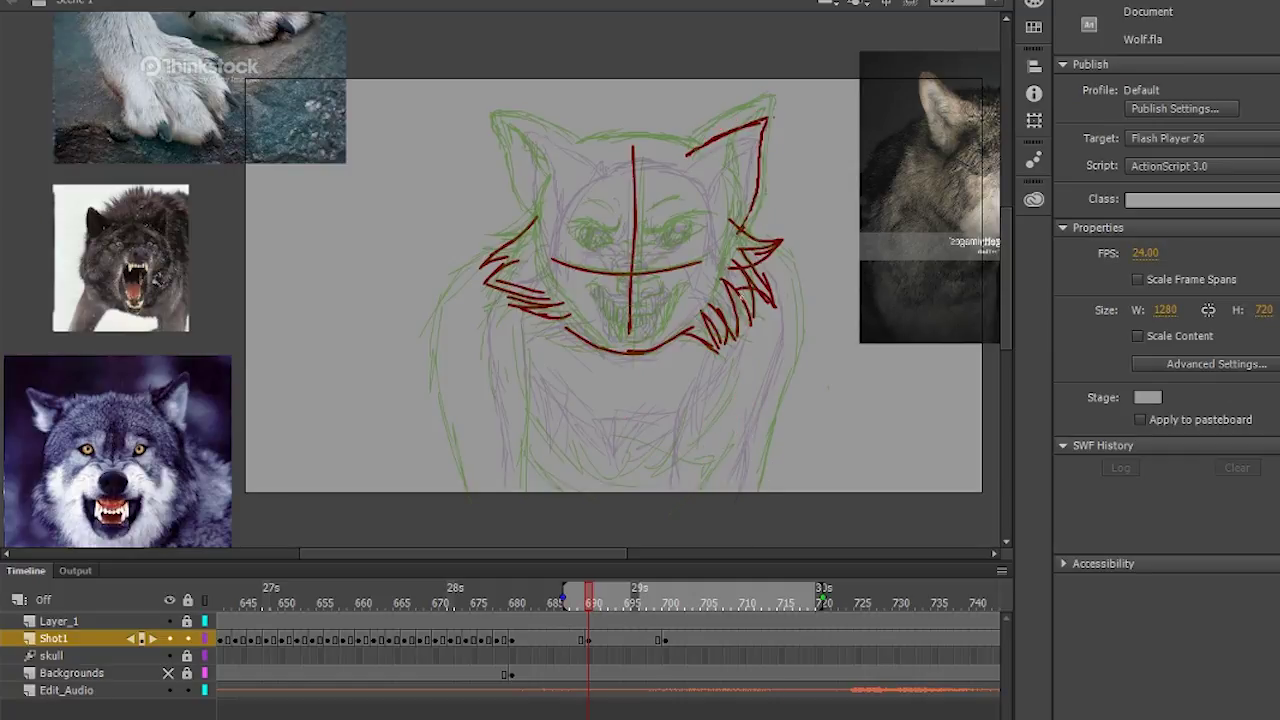
- Brush in the in-between wolf's head top, remaining ear outline and inner-ear lines between the onion-skinned poses
key("b")
left_click_drag(740, 148, 710, 202)
mouse_move(690, 151)
left_mouse_down()
mouse_move(574, 152)
mouse_move(498, 122)
mouse_move(540, 230)
left_mouse_up()
mouse_move(520, 136)
left_mouse_down()
mouse_move(551, 174)
mouse_move(552, 214)
left_mouse_up()
- Sketch the in-between wolf's shoulders, outer body edges, inner leg lines and curved chest between the onion-skinned outlines
left_click_drag(502, 264, 466, 300)
left_click_drag(464, 300, 480, 448)
left_click_drag(475, 404, 482, 493)
left_click_drag(507, 353, 532, 434)
left_click_drag(522, 420, 551, 481)
left_click_drag(530, 391, 585, 494)
left_click_drag(572, 468, 656, 486)
mouse_move(660, 488)
left_mouse_down()
mouse_move(715, 438)
mouse_move(706, 462)
left_mouse_up()
left_click_drag(776, 256, 787, 478)
left_click_drag(735, 386, 725, 490)
left_click_drag(728, 436, 700, 492)
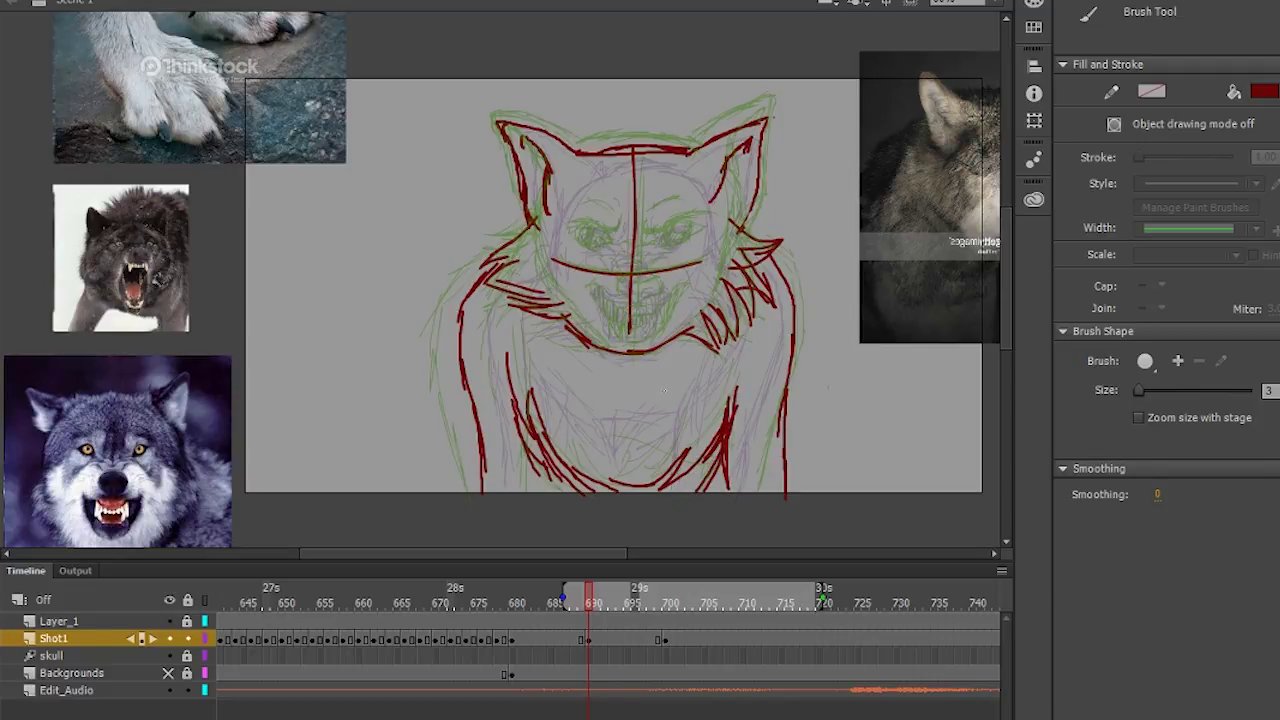
- Set the brush size to 1 and draw the in-between wolf's eyes, brows, nose, snarling mouth and curved forehead lines
left_click_drag(1274, 391, 1218, 421)
type("1")
key("Return")
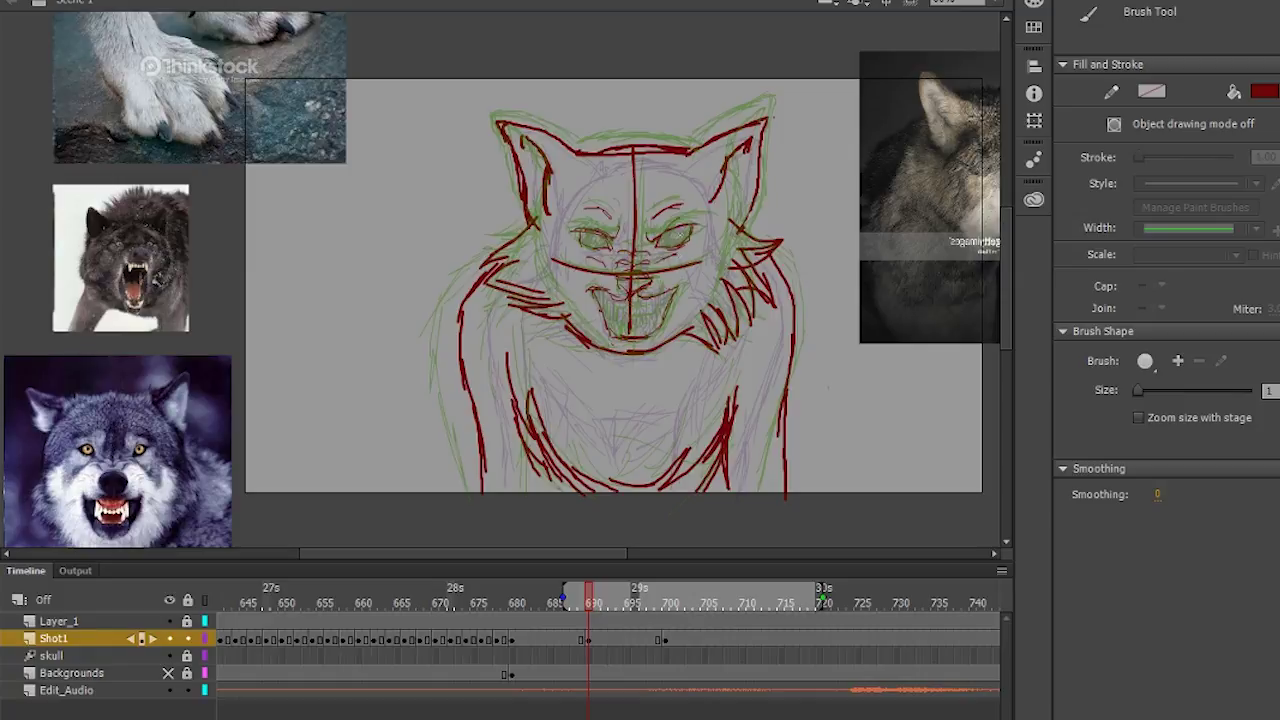
left_click_drag(613, 166, 553, 224)
left_click_drag(692, 166, 717, 243)
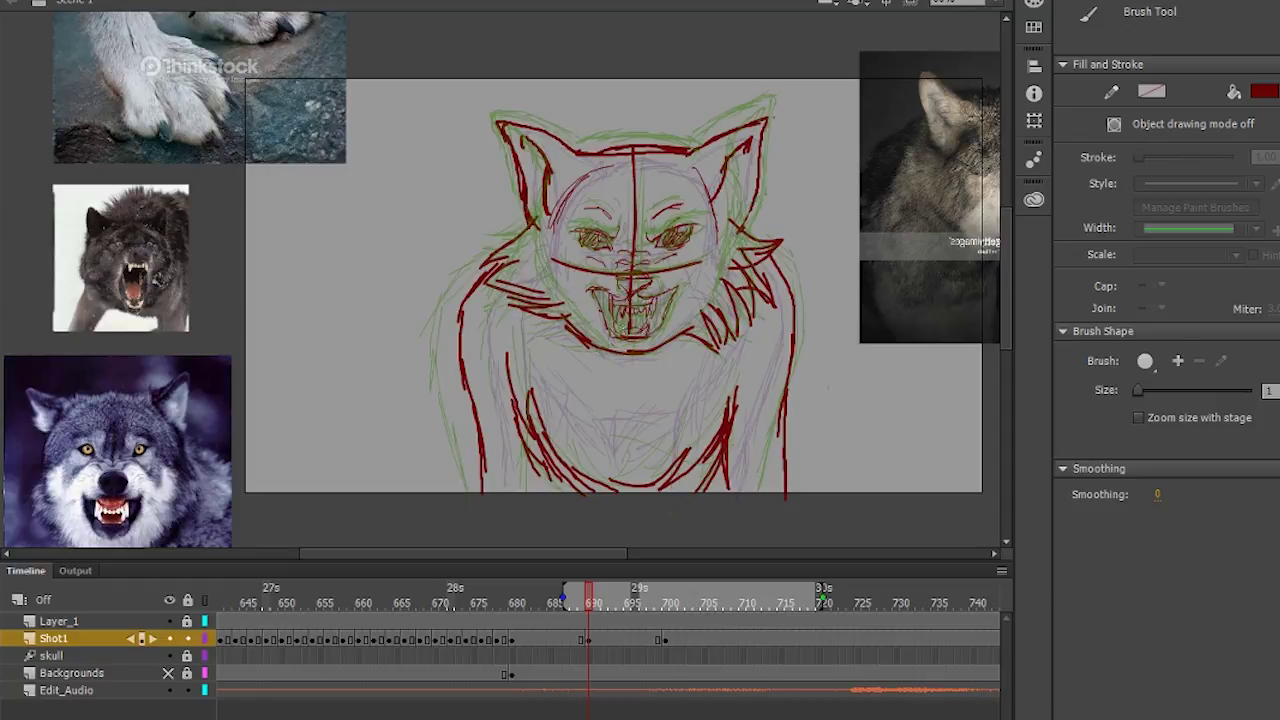
- Add teeth and shading inside the snarling mouth, detail the nose, and darken both eyes
left_click_drag(622, 312, 645, 327)
left_click_drag(671, 292, 652, 329)
left_click_drag(595, 290, 614, 335)
left_click_drag(623, 282, 640, 292)
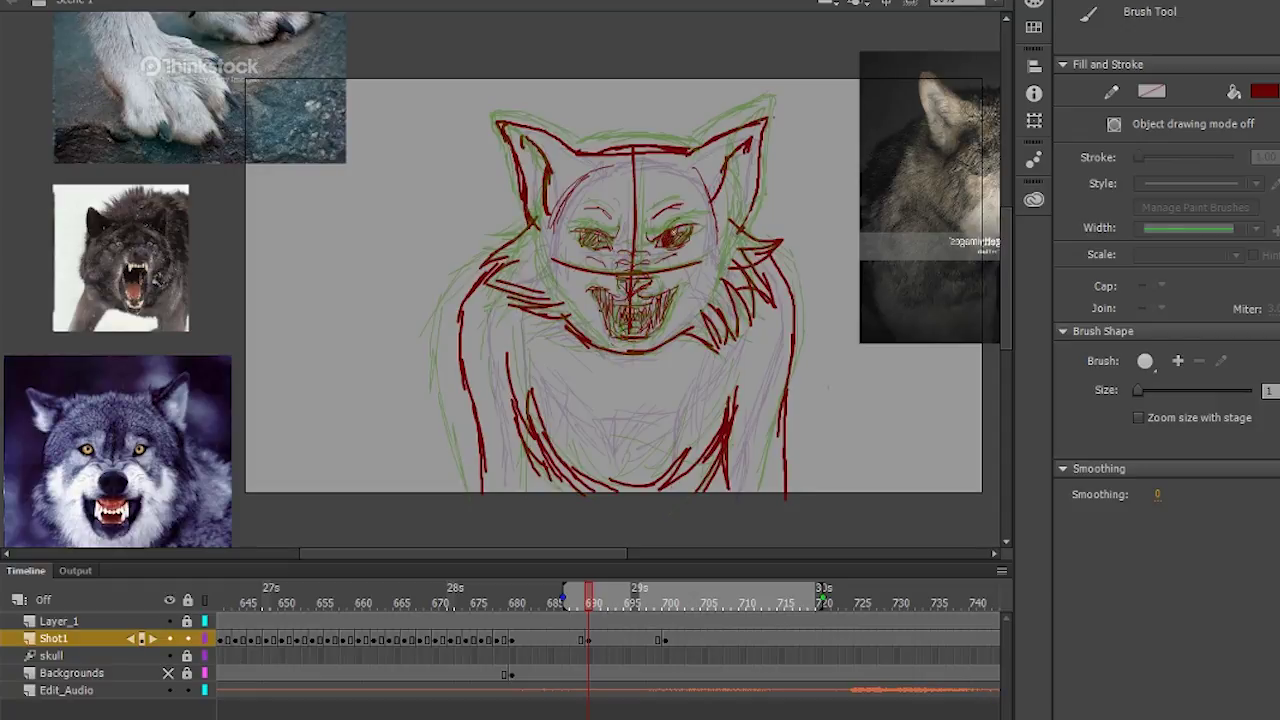
left_click_drag(657, 236, 697, 220)
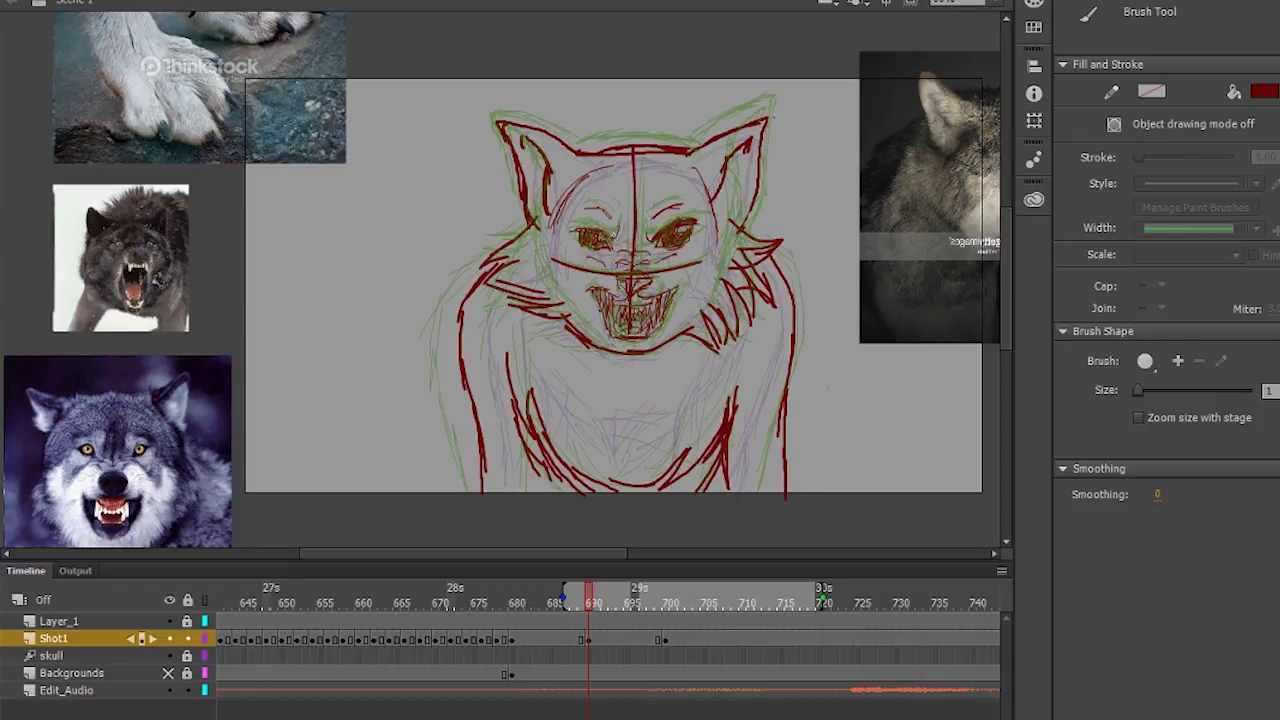
- Insert a blank keyframe on Shot1 where the audio swells just after 30 s, and save the file
left_click_drag(594, 586, 380, 600)
left_click(262, 719)
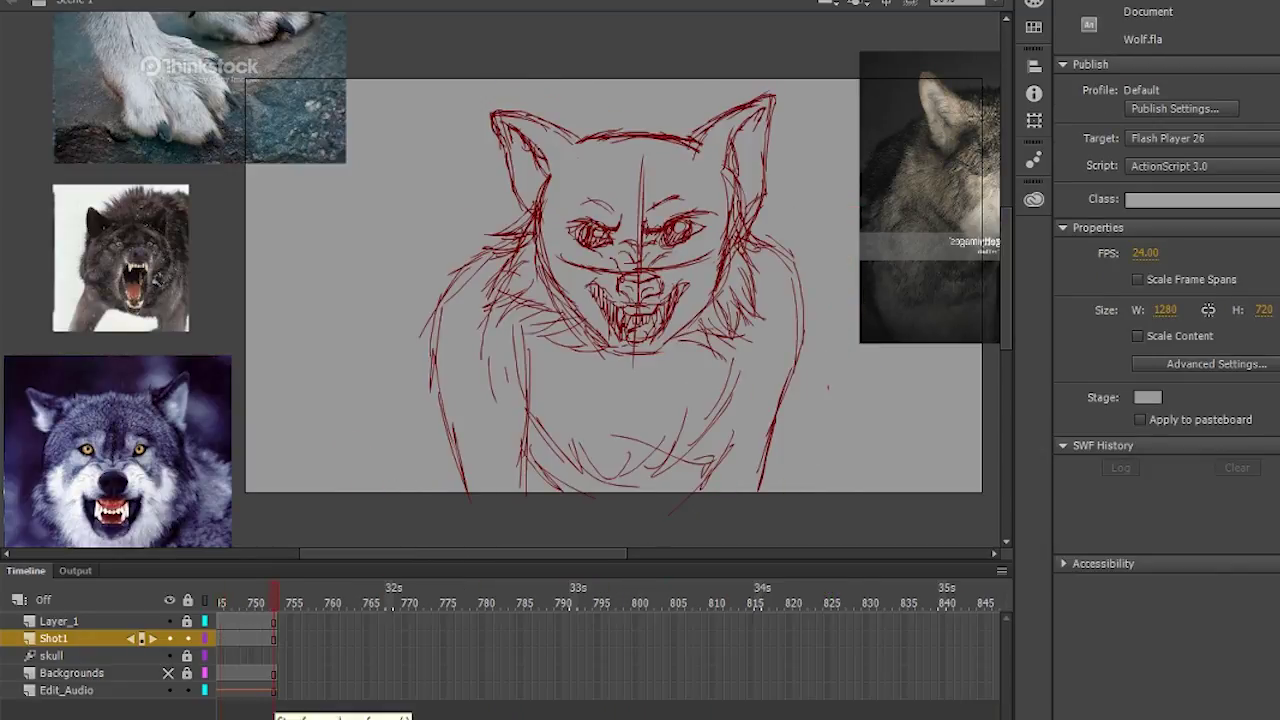
left_click_drag(279, 601, 551, 601)
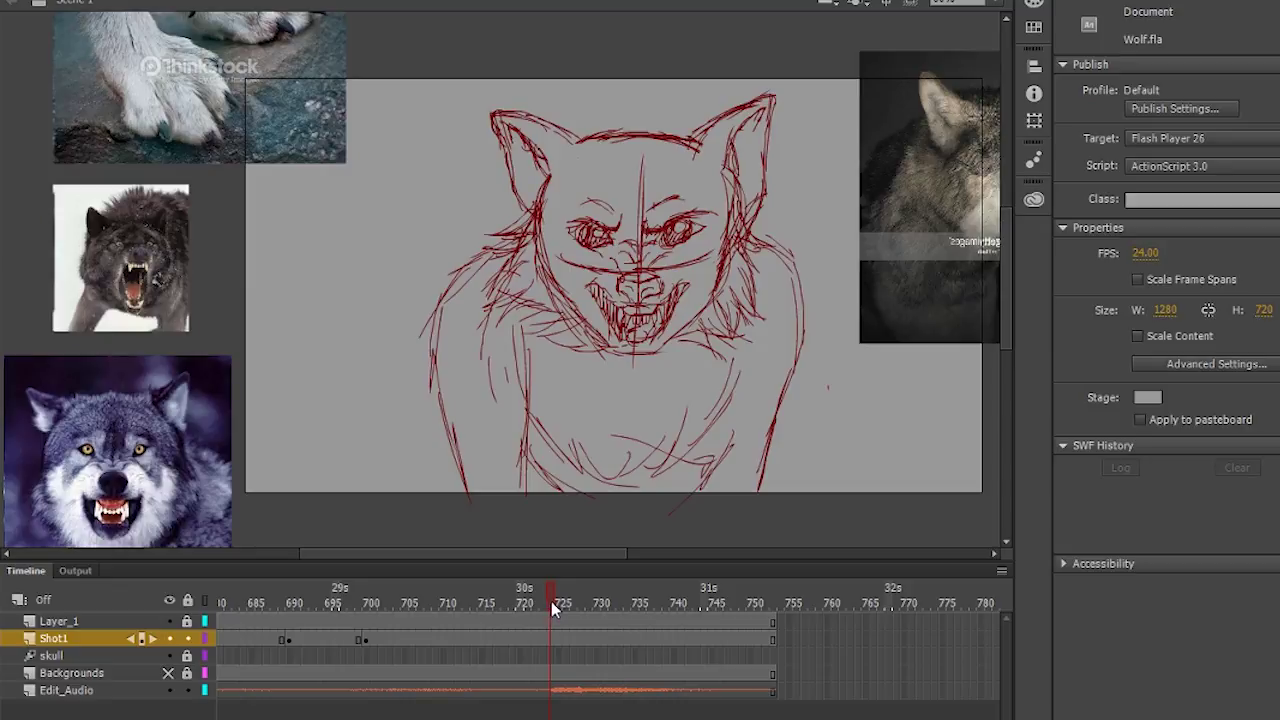
left_click(560, 642)
right_click(560, 642)
left_click(656, 329)
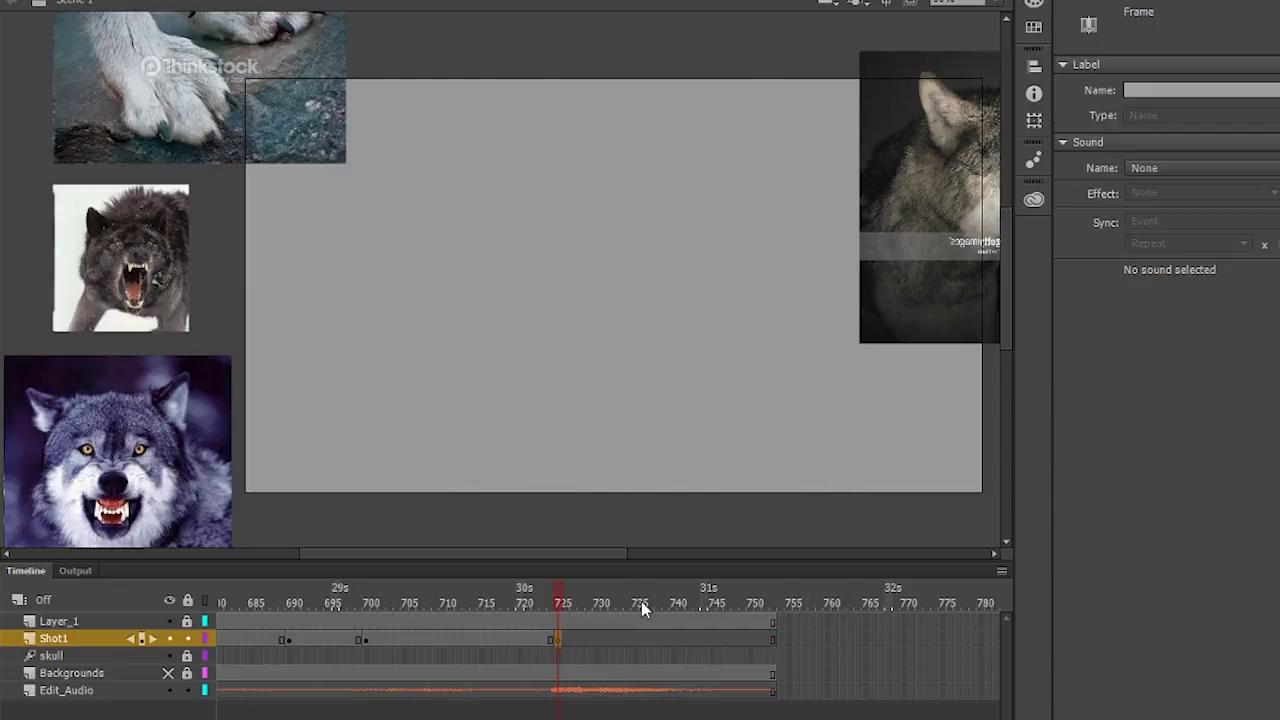
key("ctrl+s")
- Draw the close-up's upper teeth with two large fangs, two smaller fangs and small incisors, trimming the right fang with the Eraser
mouse_move(510, 188)
left_mouse_down()
mouse_move(528, 206)
mouse_move(500, 118)
left_mouse_up()
mouse_move(712, 152)
left_mouse_down()
mouse_move(750, 140)
mouse_move(716, 202)
left_mouse_up()
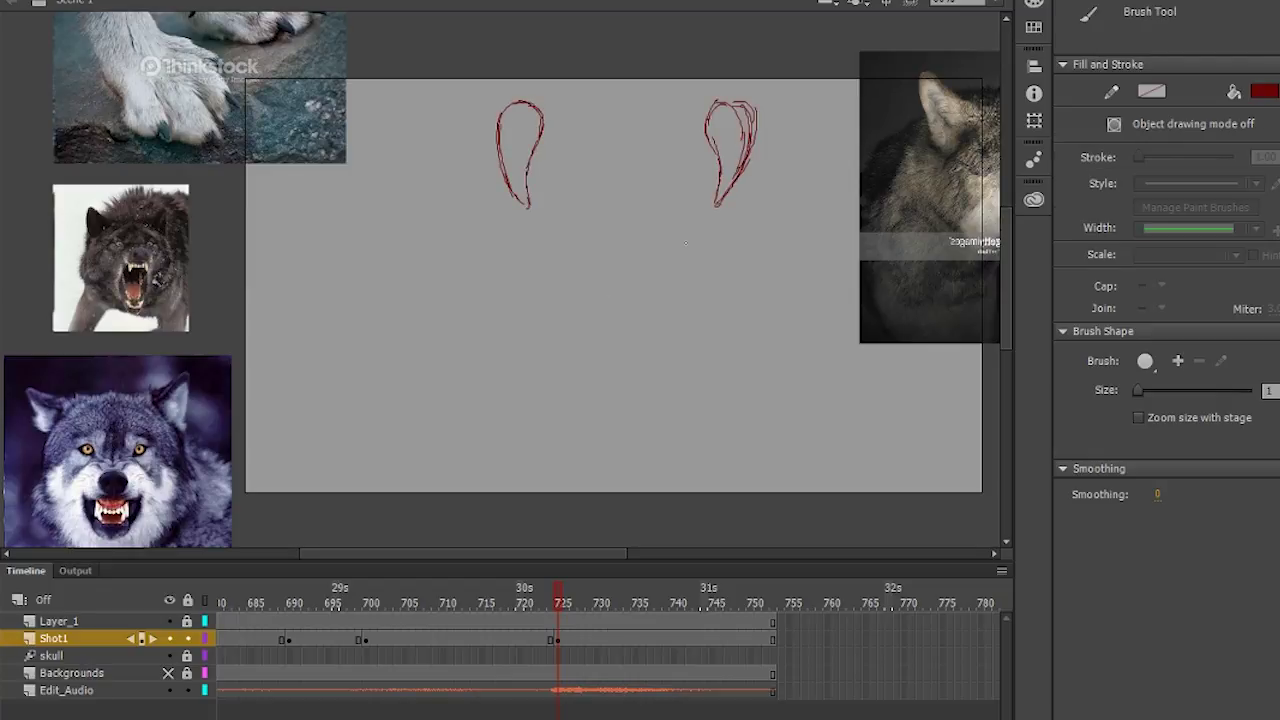
left_click_drag(686, 152, 672, 96)
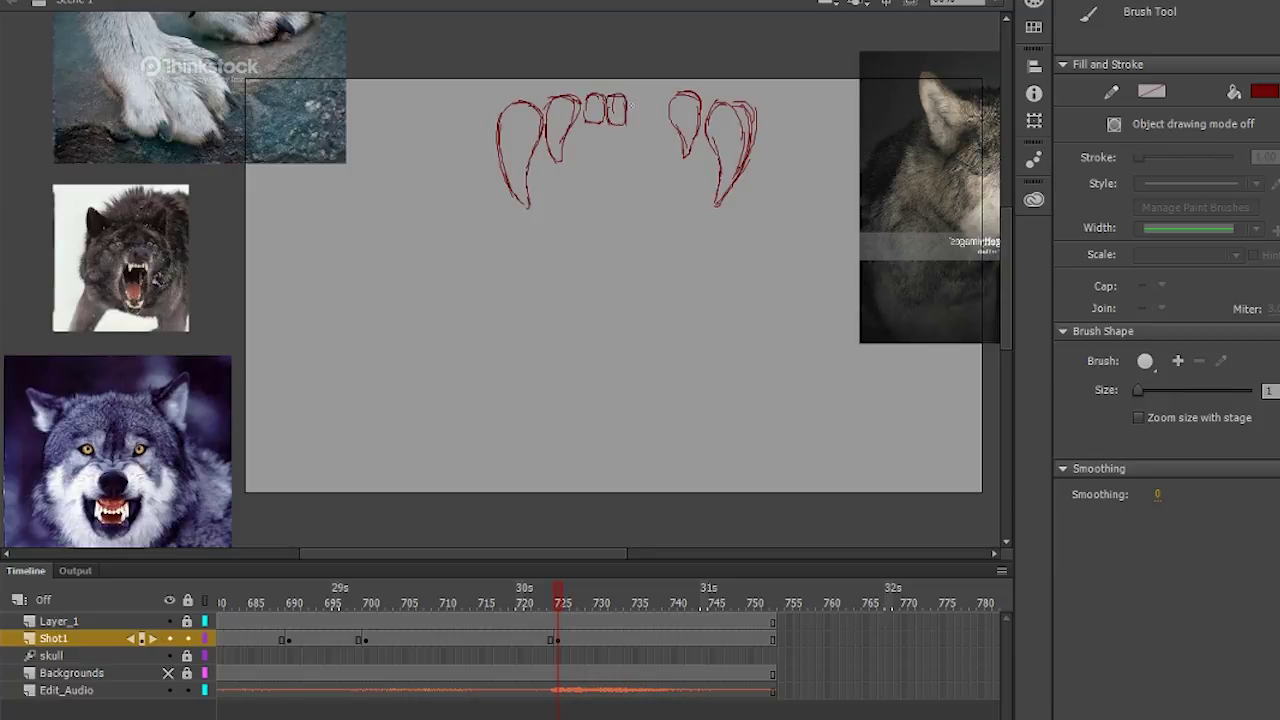
mouse_move(648, 124)
left_mouse_down()
mouse_move(666, 122)
mouse_move(722, 200)
left_mouse_up()
key("e")
left_click_drag(736, 100, 746, 183)
key("b")
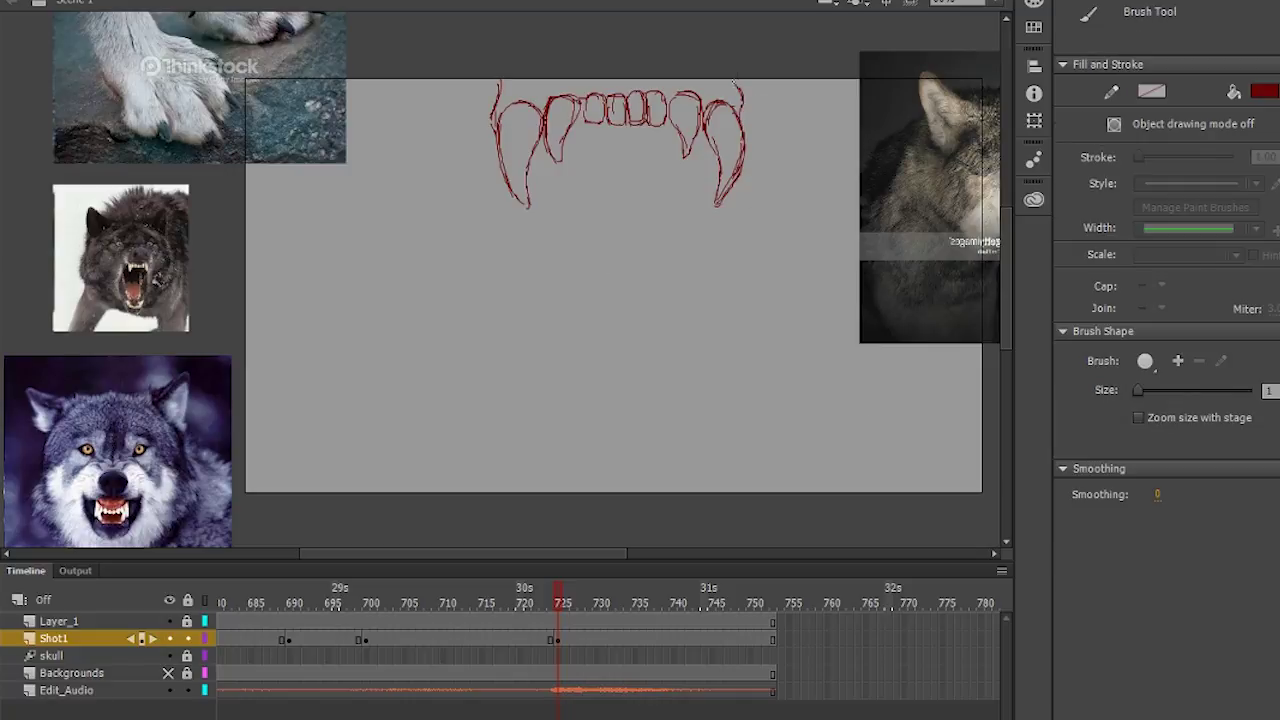
- Move the upper teeth down on the stage and tilt them clockwise with Free Transform
key("v")
left_click(708, 105)
left_click(657, 640)
left_click_drag(726, 179, 726, 228)
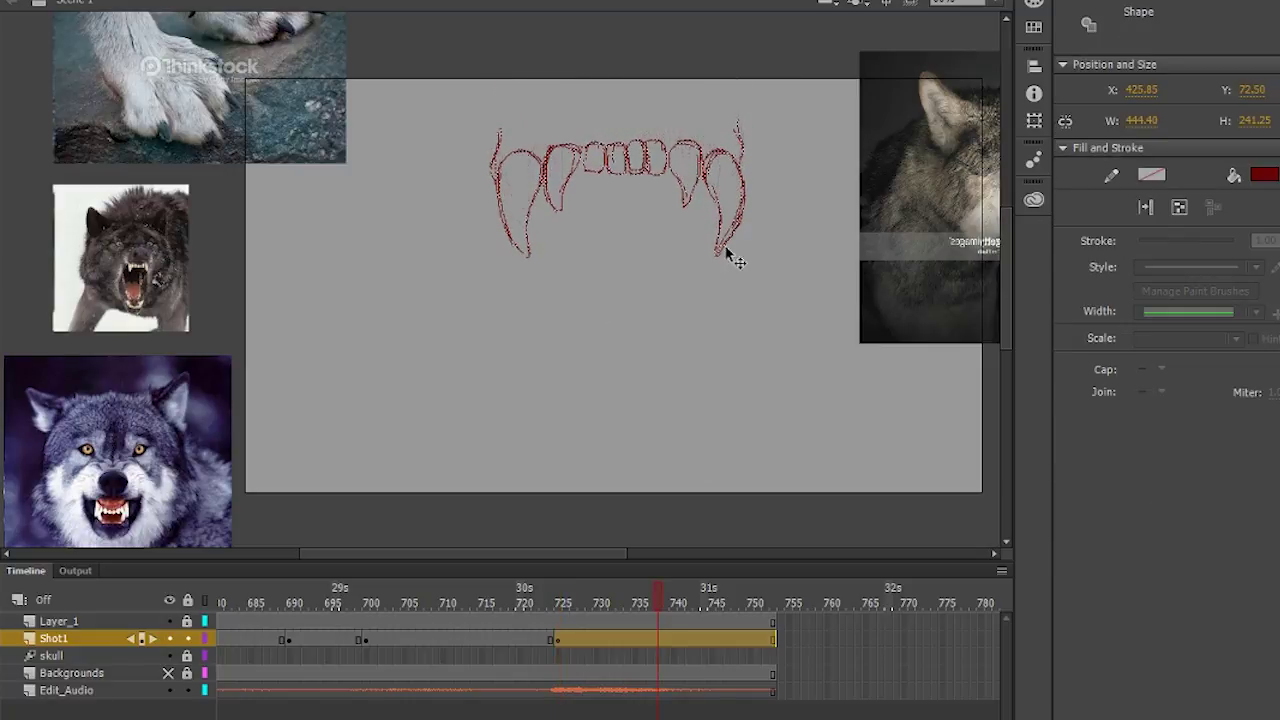
key("q")
left_click_drag(771, 191, 752, 178)
key("ctrl+z")
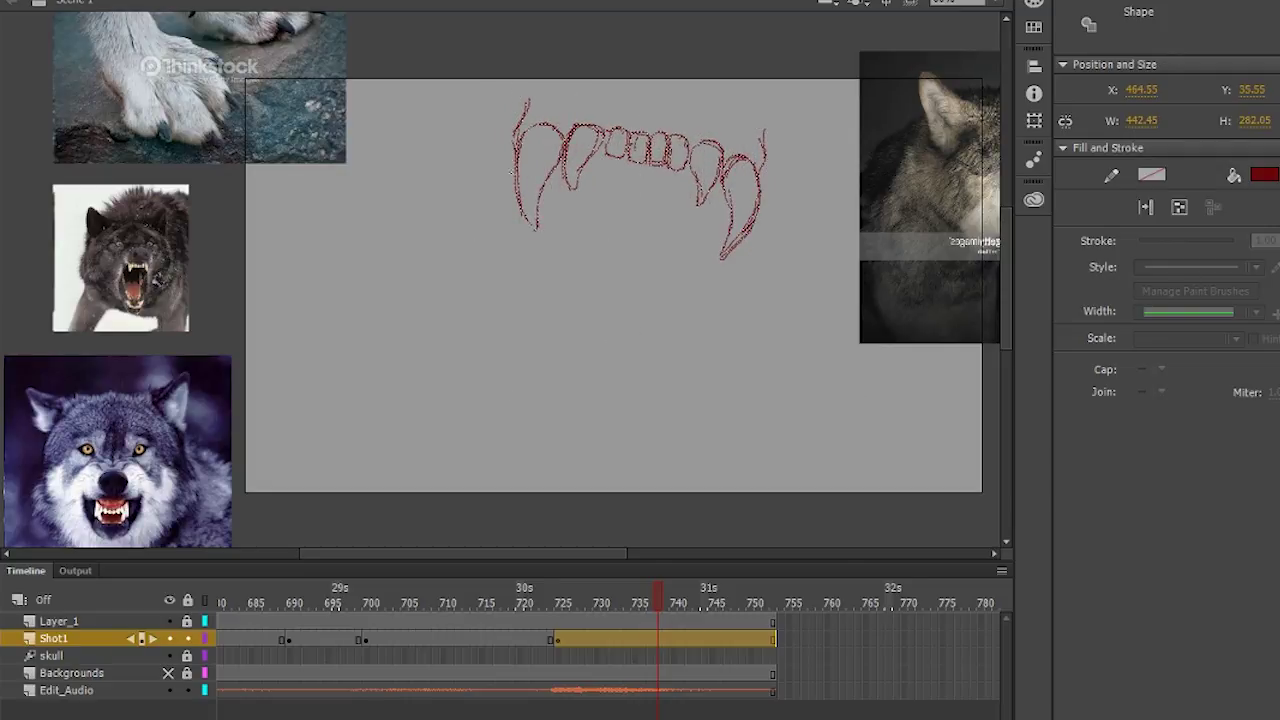
- Draw the gaping mouth's long curved sides below the upper fangs and a tongue with a notched top edge
key("b")
left_click_drag(520, 288, 484, 391)
left_click_drag(779, 147, 760, 178)
left_click_drag(725, 225, 688, 342)
left_click_drag(691, 320, 720, 426)
mouse_move(569, 331)
left_mouse_down()
mouse_move(666, 350)
mouse_move(470, 438)
left_mouse_up()
left_click_drag(652, 333, 695, 448)
left_click_drag(500, 106, 520, 280)
left_click_drag(520, 228, 514, 326)
left_click_drag(508, 88, 498, 146)
left_click_drag(790, 108, 768, 164)
left_click_drag(732, 208, 692, 396)
left_click_drag(700, 304, 724, 458)
- Draw the two large lower fangs and the row of small teeth between them along the stage's lower edge
mouse_move(514, 344)
left_mouse_down()
mouse_move(456, 436)
mouse_move(472, 370)
mouse_move(490, 422)
left_mouse_up()
left_click_drag(466, 430, 500, 470)
left_click_drag(486, 380, 476, 454)
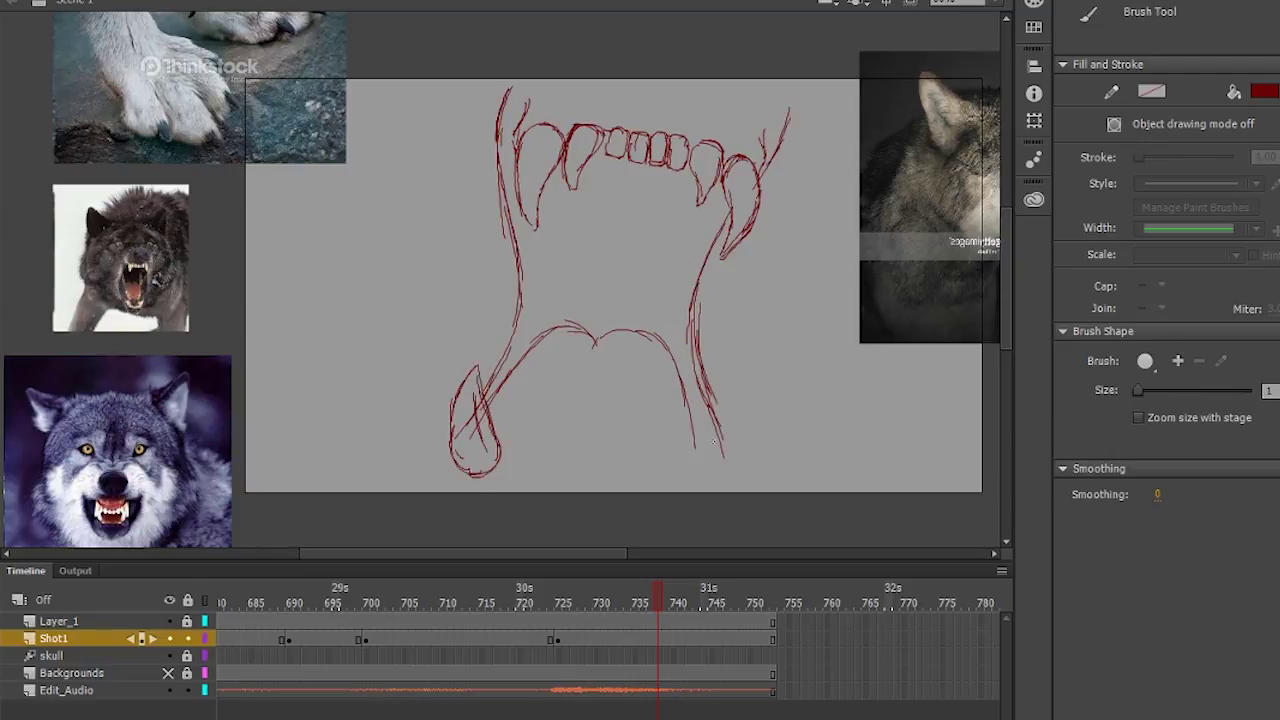
left_click_drag(703, 433, 736, 384)
mouse_move(734, 392)
left_mouse_down()
mouse_move(668, 488)
mouse_move(716, 410)
left_mouse_up()
mouse_move(700, 424)
left_mouse_down()
mouse_move(678, 458)
mouse_move(642, 474)
mouse_move(678, 432)
mouse_move(660, 480)
left_mouse_up()
left_click_drag(526, 447, 545, 458)
left_click_drag(525, 446, 682, 487)
mouse_move(727, 448)
left_mouse_down()
mouse_move(734, 424)
mouse_move(684, 440)
left_mouse_up()
left_click_drag(735, 404, 716, 476)
left_click_drag(722, 470, 698, 483)
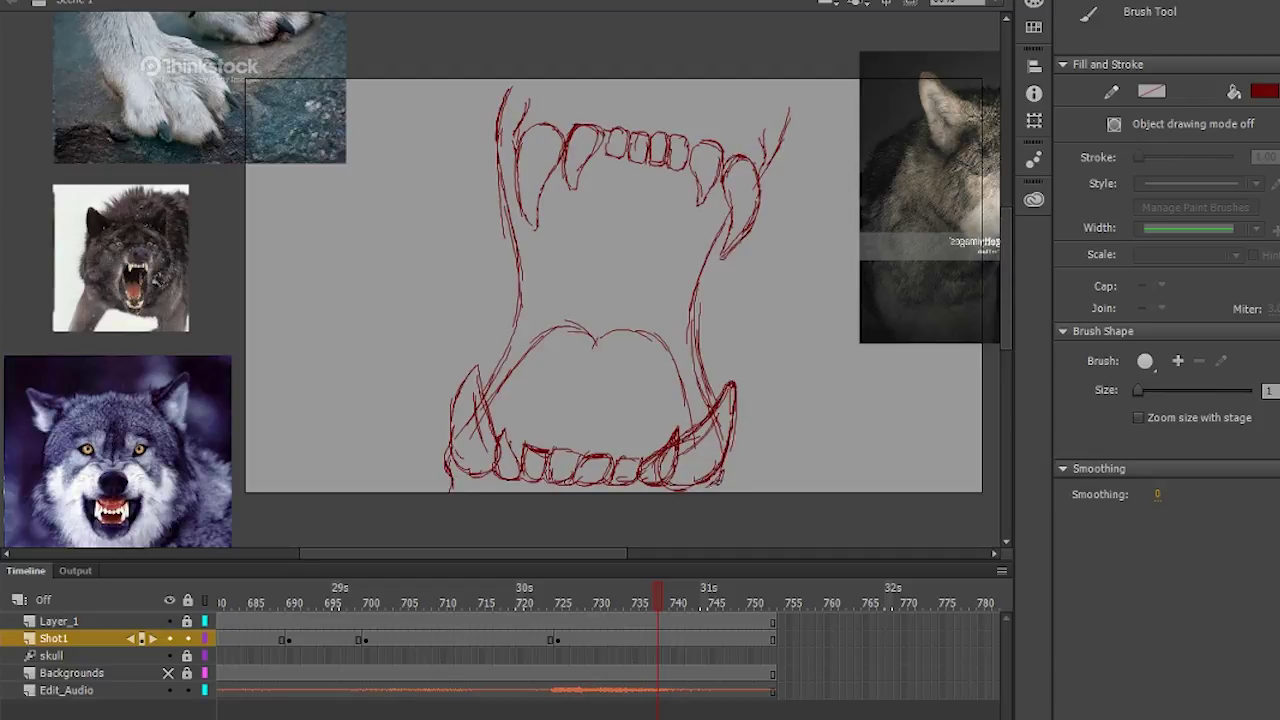
- Add the upper lip and gum marks above the teeth, and thicken the mouth's sides with extra strokes
left_click_drag(692, 145, 700, 205)
mouse_move(658, 77)
left_mouse_down()
mouse_move(500, 112)
mouse_move(662, 72)
mouse_move(760, 150)
left_mouse_up()
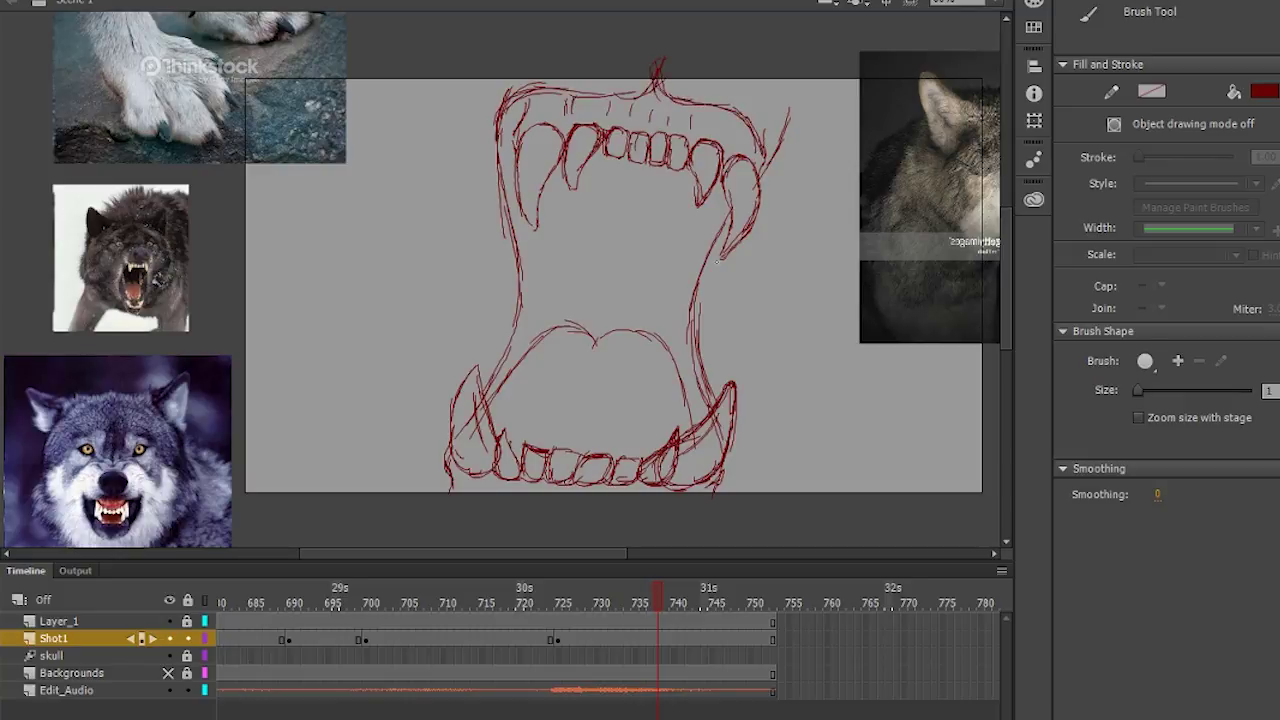
left_click_drag(519, 266, 487, 383)
left_click_drag(498, 160, 514, 350)
left_click_drag(523, 233, 512, 335)
left_click_drag(727, 196, 688, 341)
left_click_drag(712, 228, 712, 400)
left_click_drag(733, 194, 700, 262)
left_click_drag(723, 170, 729, 244)
mouse_move(692, 355)
left_mouse_down()
mouse_move(718, 448)
mouse_move(729, 398)
mouse_move(732, 450)
left_mouse_up()
- Erase the stray lines crossing the lower-left fang, then redraw and trim the lower-right fang
key("e")
left_click_drag(465, 413, 463, 453)
key("ctrl+z")
left_click_drag(473, 372, 487, 430)
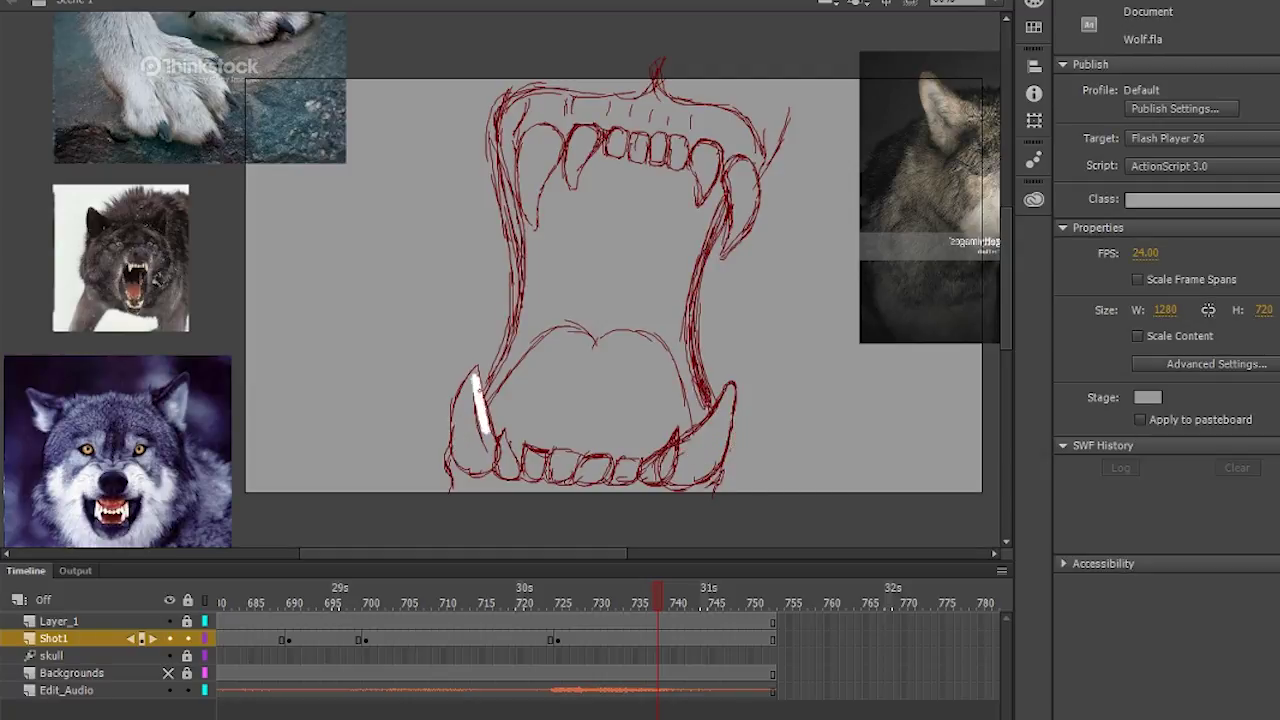
key("b")
left_click_drag(717, 411, 688, 456)
key("e")
left_click_drag(728, 378, 732, 381)
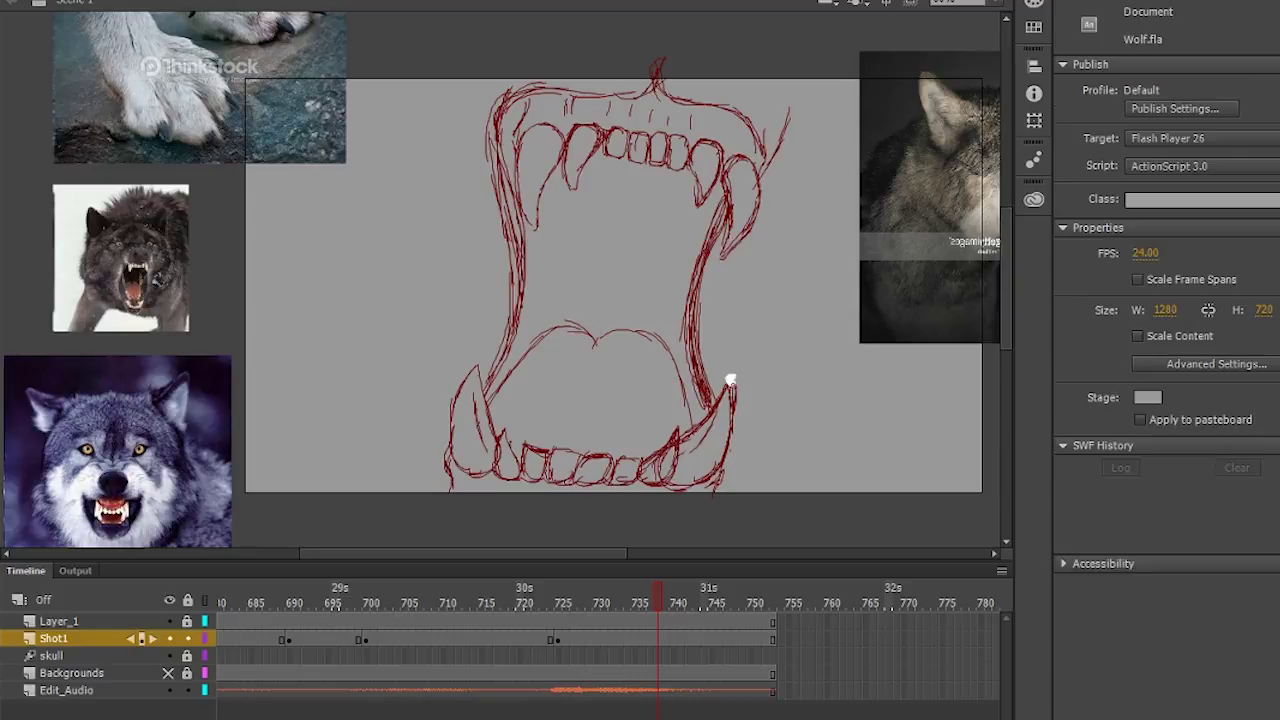
- Sketch jagged fur strokes down the left side of the open mouth
mouse_move(432, 77)
left_mouse_down()
mouse_move(330, 262)
mouse_move(404, 440)
left_mouse_up()
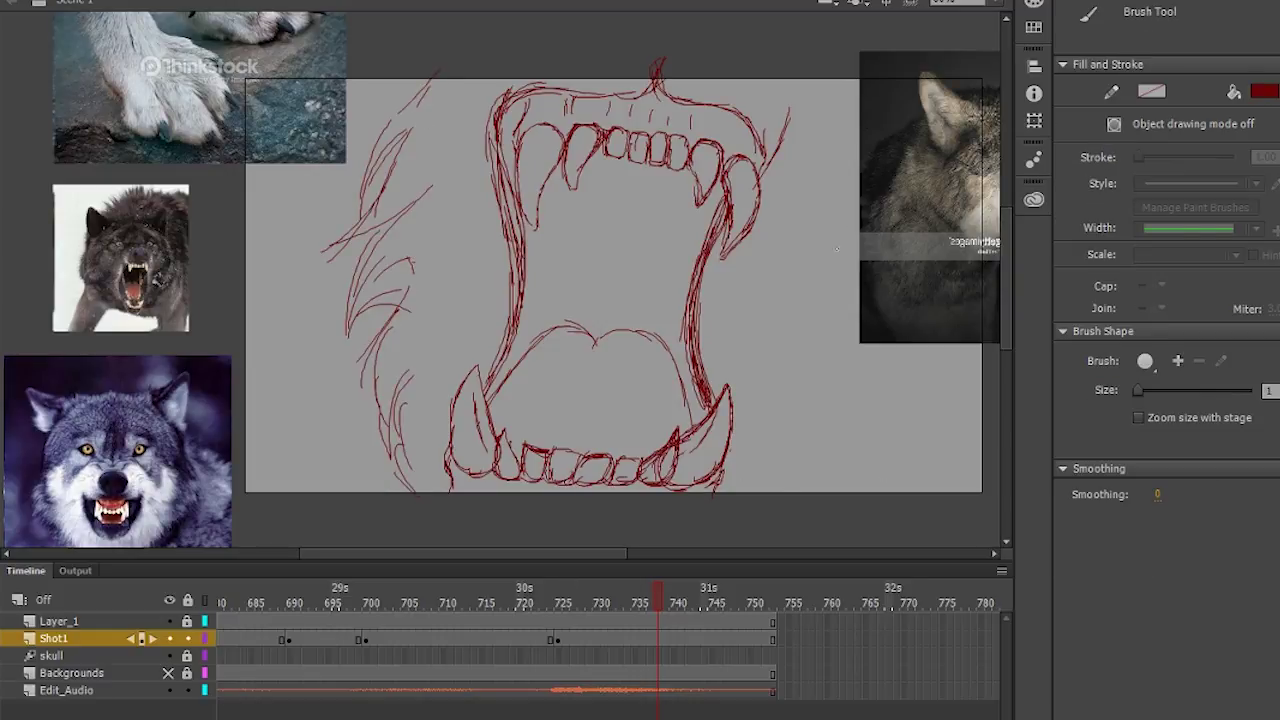
left_click_drag(424, 80, 262, 330)
left_click_drag(430, 270, 275, 425)
left_click_drag(440, 360, 290, 482)
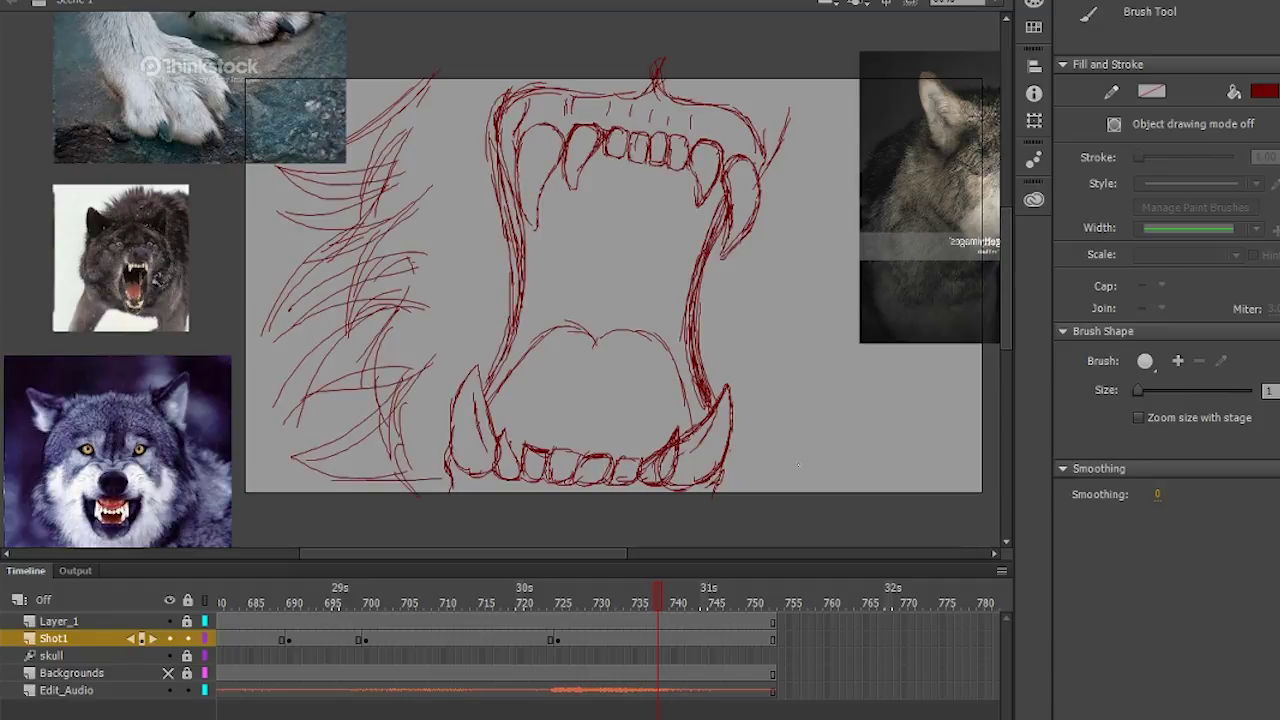
- Draw the throat opening with its hanging uvula, the tongue's centre crease, the palate arch and inner cheek lines
left_click_drag(594, 232, 630, 300)
left_click_drag(625, 228, 678, 322)
left_click_drag(562, 302, 660, 378)
left_click_drag(640, 325, 584, 392)
mouse_move(552, 214)
left_mouse_down()
mouse_move(532, 316)
mouse_move(536, 276)
left_mouse_up()
left_click_drag(598, 180, 694, 212)
left_click_drag(690, 224, 674, 352)
left_click_drag(622, 244, 640, 322)
left_click_drag(674, 240, 630, 325)
mouse_move(606, 238)
left_mouse_down()
mouse_move(584, 318)
mouse_move(488, 396)
left_mouse_up()
left_click_drag(564, 188, 534, 330)
left_click_drag(562, 166, 544, 236)
left_click_drag(552, 156, 534, 191)
left_click_drag(726, 182, 736, 229)
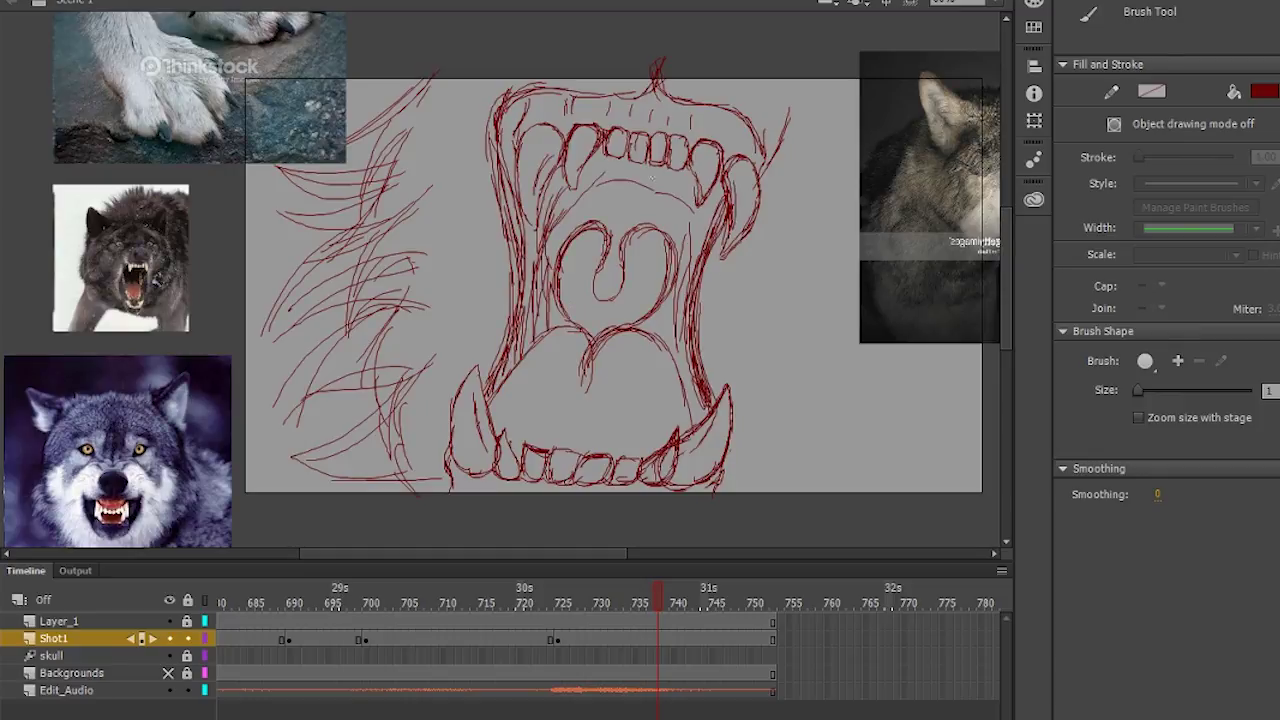
- Shade the throat opening and inner cheeks, and add creases to the tongue and ridges to the palate
left_click_drag(580, 230, 572, 302)
left_click_drag(600, 258, 612, 330)
left_click_drag(648, 234, 656, 326)
left_click_drag(576, 402, 636, 418)
left_click_drag(648, 282, 692, 368)
left_click_drag(556, 222, 670, 184)
left_click_drag(586, 202, 694, 166)
left_click_drag(604, 198, 686, 280)
left_click_drag(680, 190, 710, 278)
- Extend the right lip line, sketch fur strokes down the right side, and add fur at both upper corners
left_click_drag(788, 118, 766, 180)
left_click_drag(822, 372, 920, 406)
left_click_drag(874, 345, 905, 435)
left_click_drag(766, 439, 924, 486)
left_click_drag(748, 472, 850, 486)
left_click_drag(811, 343, 891, 444)
left_click_drag(951, 428, 820, 462)
left_click_drag(829, 76, 860, 104)
left_click_drag(454, 84, 348, 116)
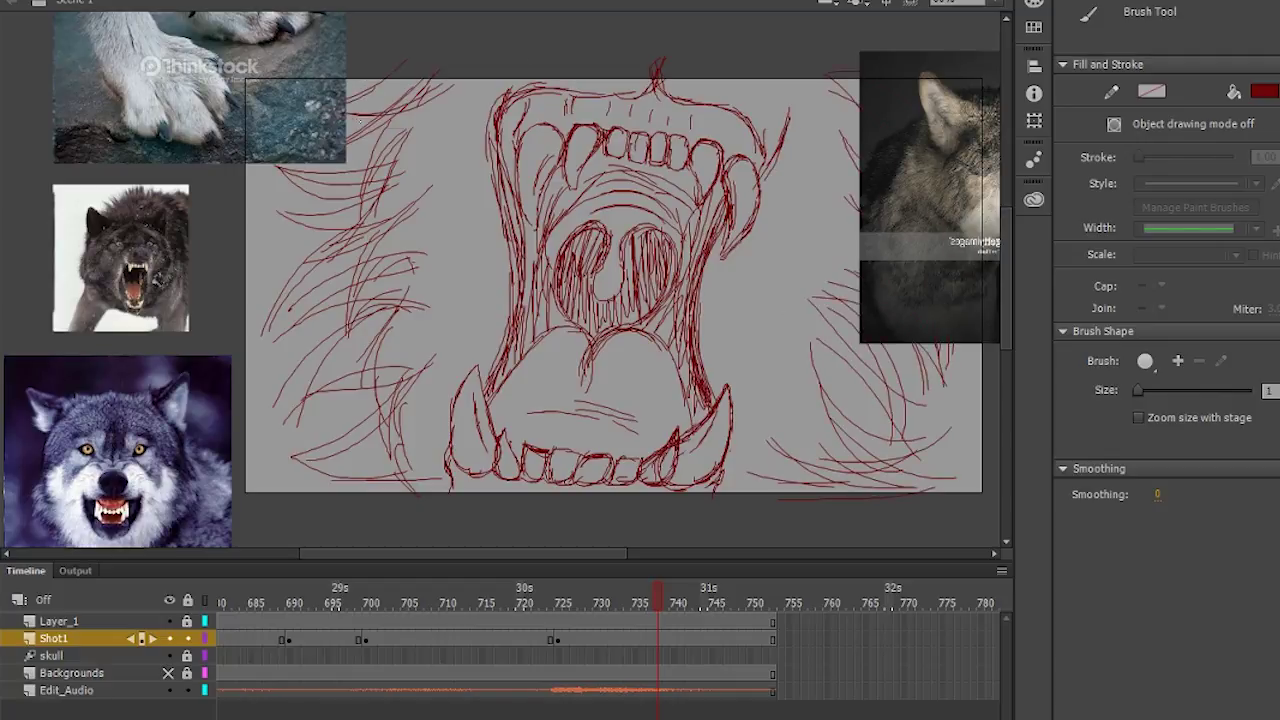
- Draw the lower lip and rounded chin below the lower teeth, extending past the stage's edge
mouse_move(728, 456)
left_mouse_down()
mouse_move(744, 508)
mouse_move(748, 492)
left_mouse_up()
left_click_drag(462, 482, 456, 506)
left_click_drag(486, 508, 650, 528)
left_click_drag(726, 500, 662, 524)
left_click_drag(712, 530, 623, 542)
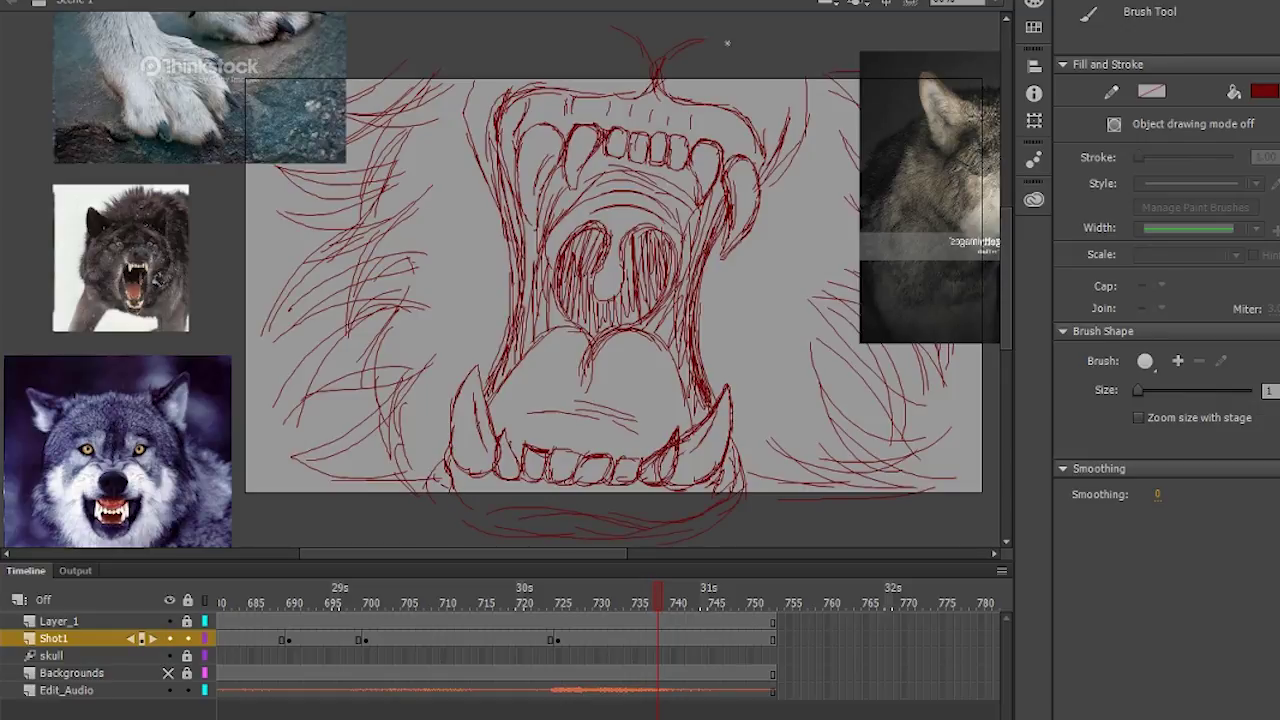
- Fill out the fur on both sides of the mouth with additional strokes
left_click_drag(402, 115, 352, 141)
left_click_drag(328, 163, 259, 293)
left_click_drag(420, 188, 248, 333)
left_click_drag(378, 310, 300, 325)
left_click_drag(293, 364, 361, 378)
left_click_drag(936, 346, 912, 468)
- Return to the earlier skull section of the timeline and play the animation to review the shot
mouse_move(660, 590)
left_mouse_down()
mouse_move(389, 625)
mouse_move(549, 668)
left_mouse_up()
left_click(468, 674)
mouse_move(430, 605)
left_mouse_down()
mouse_move(253, 605)
mouse_move(689, 645)
mouse_move(461, 674)
mouse_move(777, 673)
left_mouse_up()
key("Return")
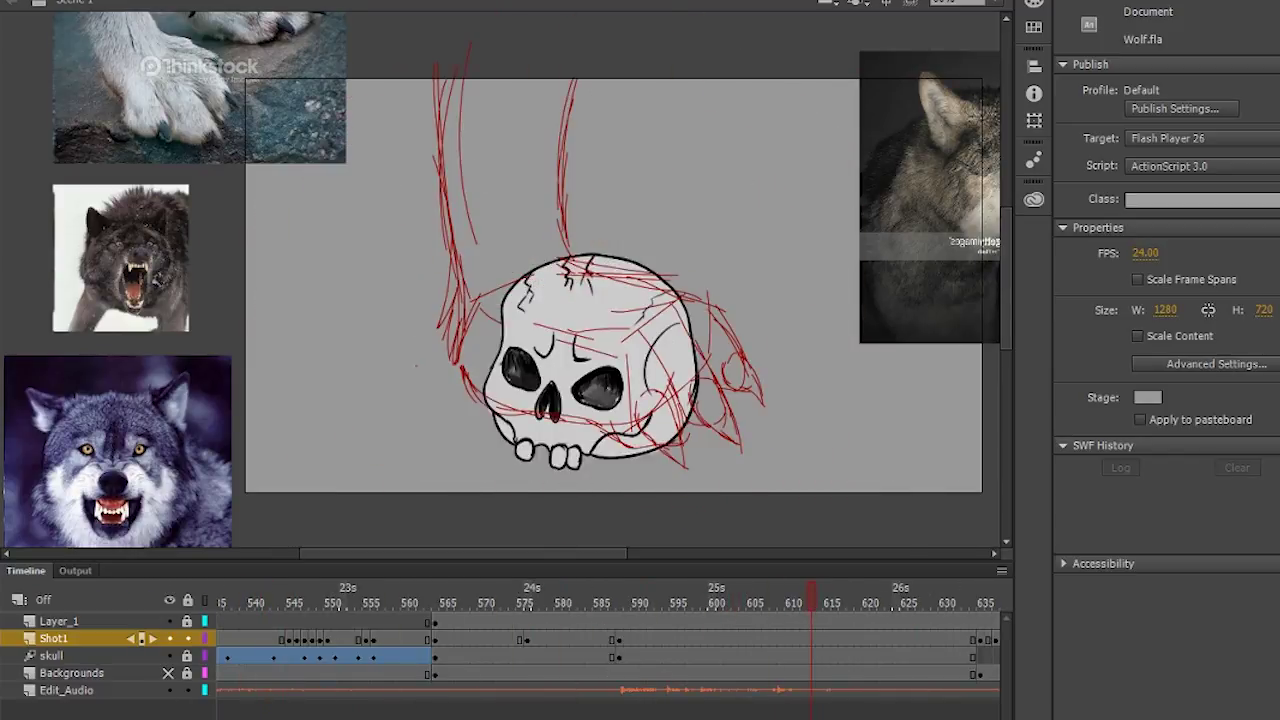